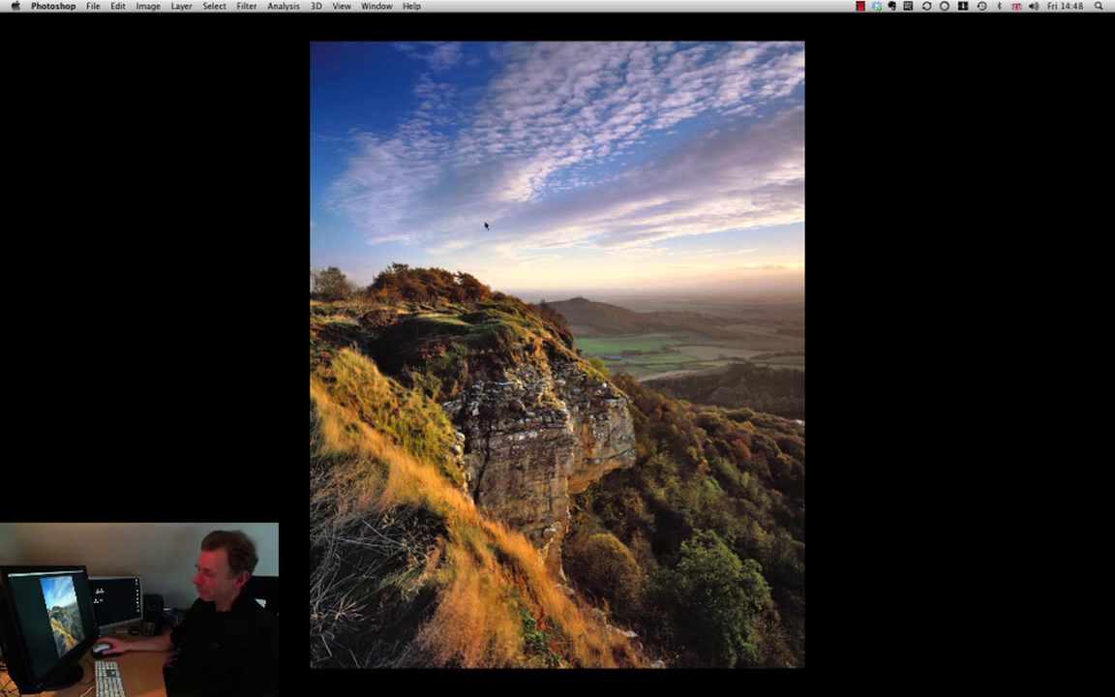
- Zoom and pan around the cliff to inspect the rock face and sunlit grass up close
scroll(538, 317, left, 3)
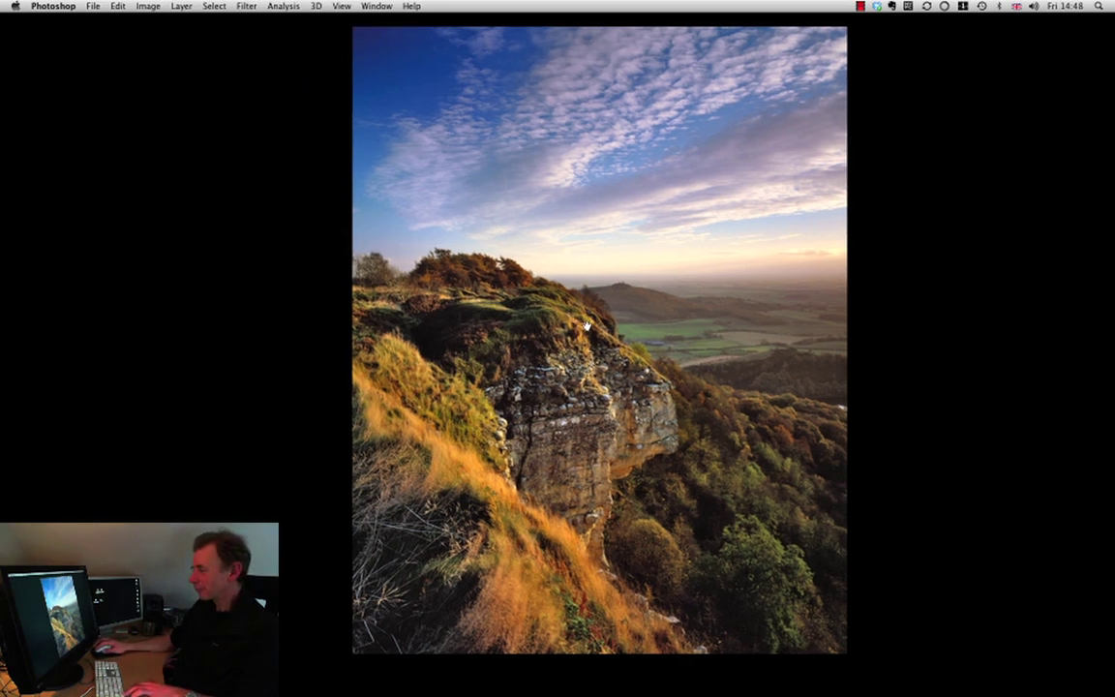
drag(586, 326, 615, 331)
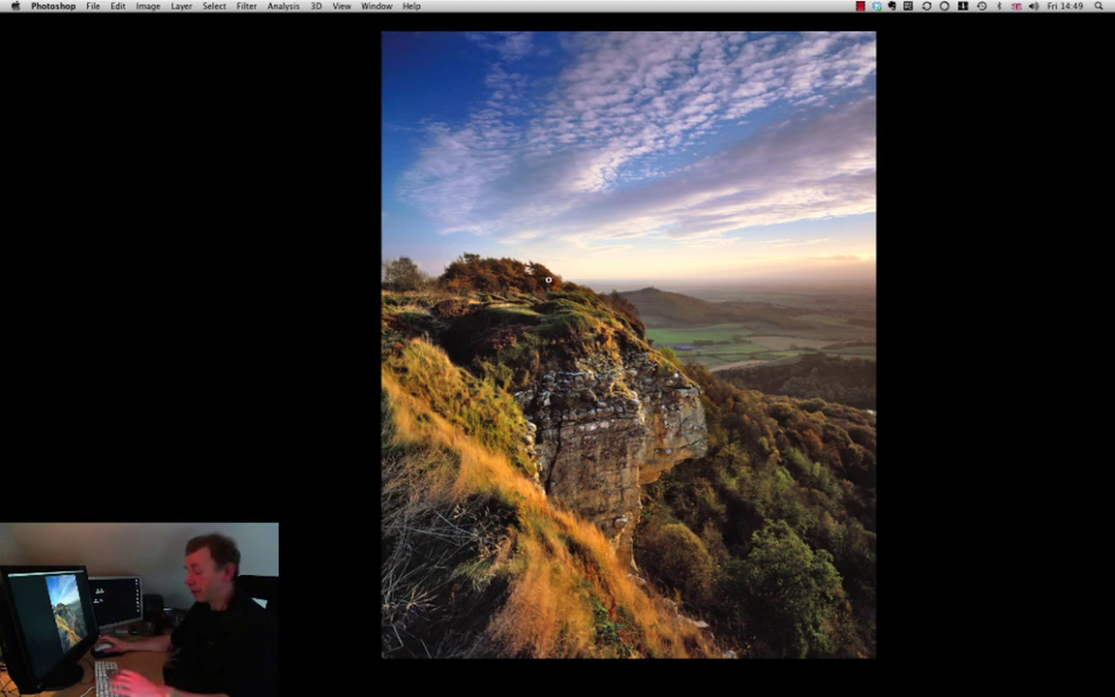
scroll(548, 280, up, 3)
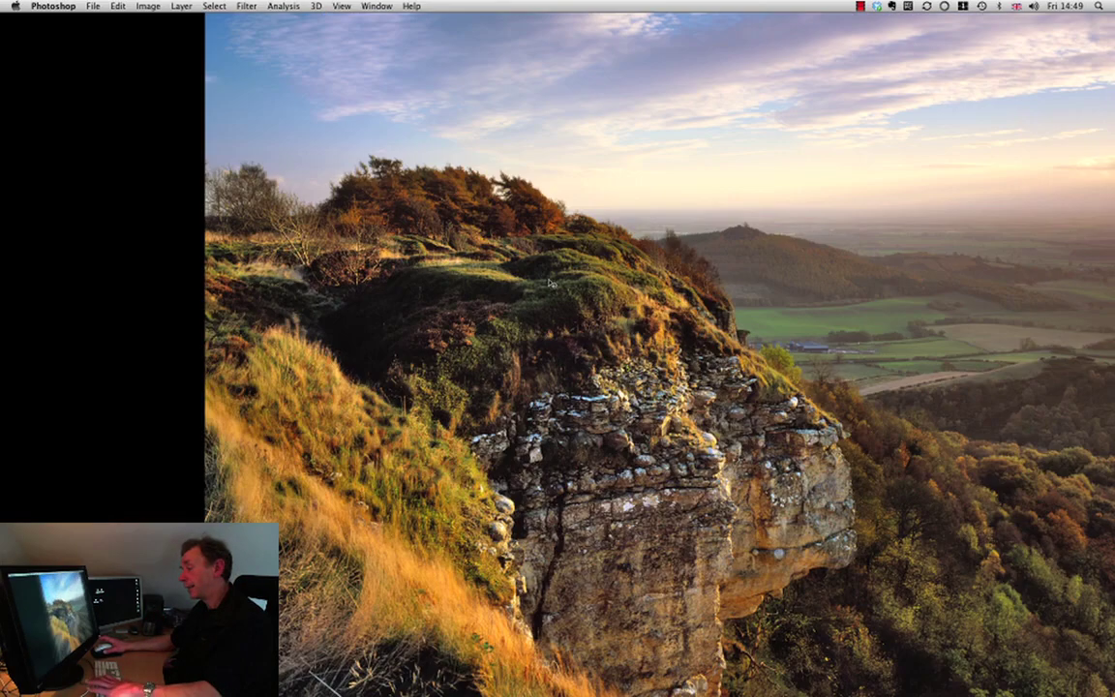
scroll(600, 320, down, 5)
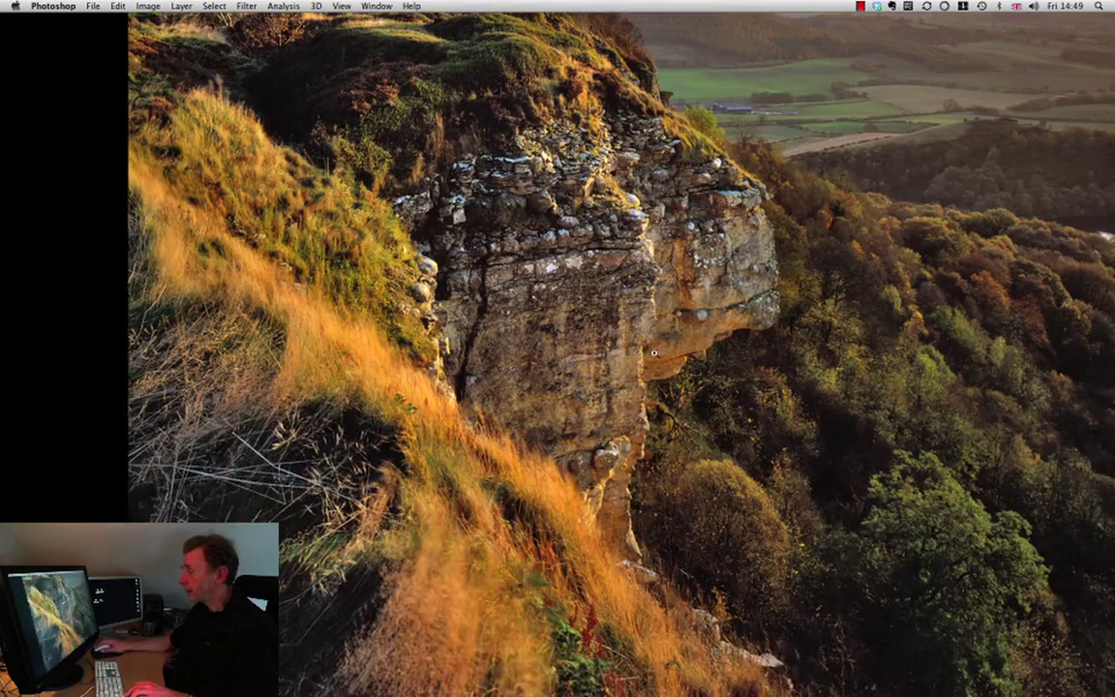
scroll(581, 290, up, 2)
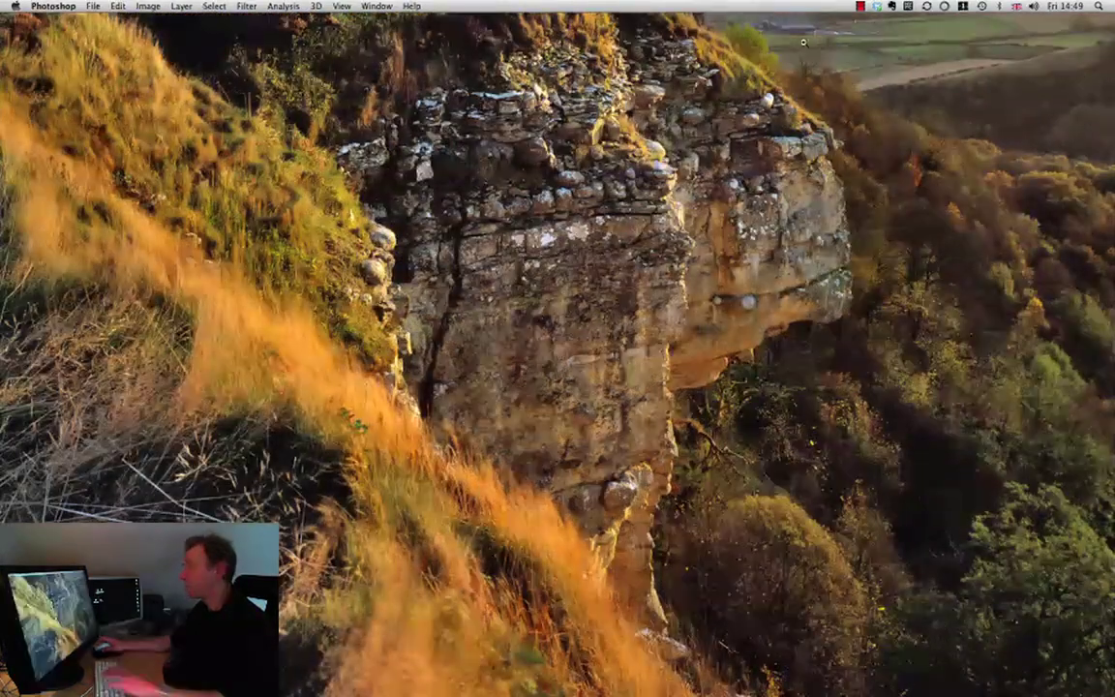
scroll(712, 159, up, 2)
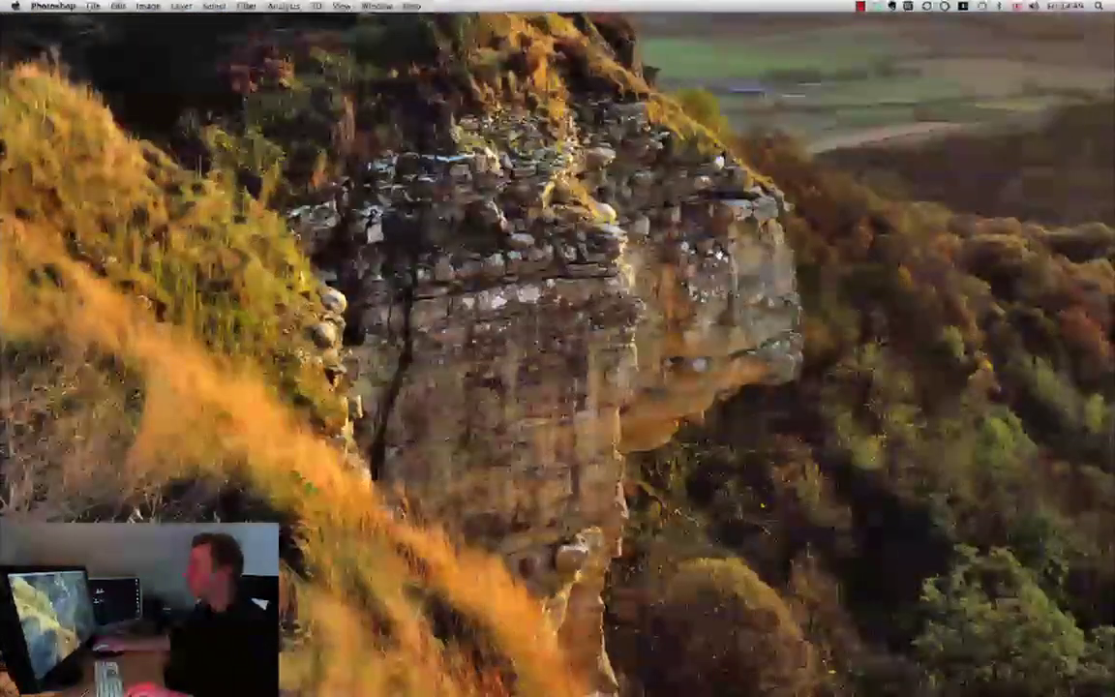
scroll(639, 242, up, 1)
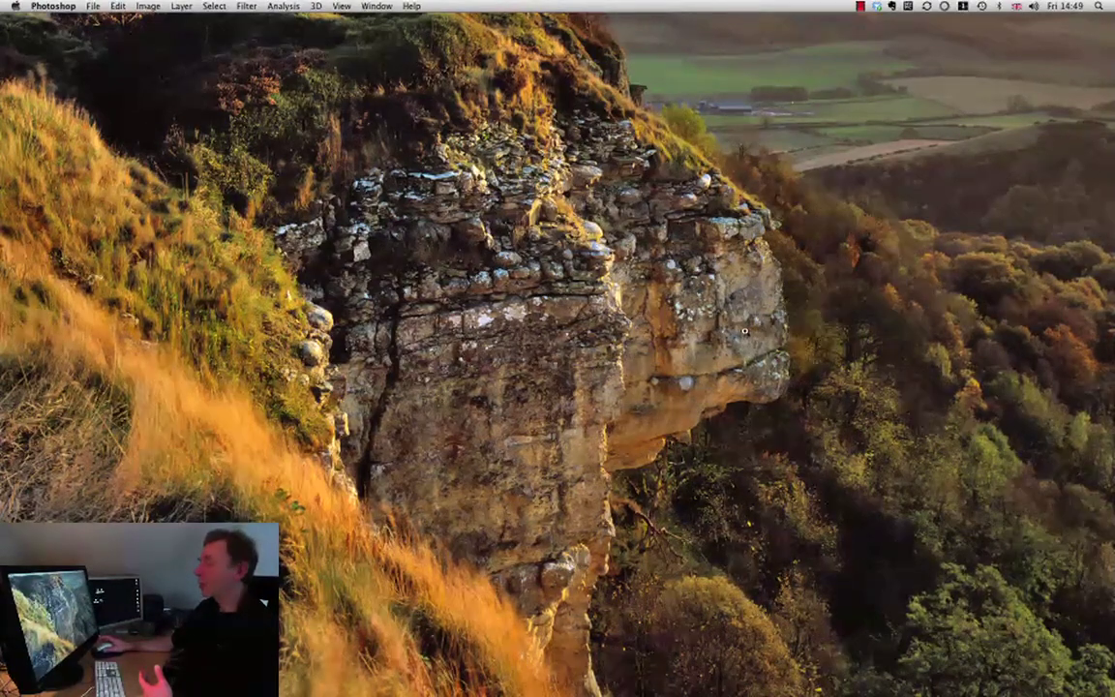
- Toggle the tone adjustment off and on to compare, then fit the whole photo including sky
key(super+z)
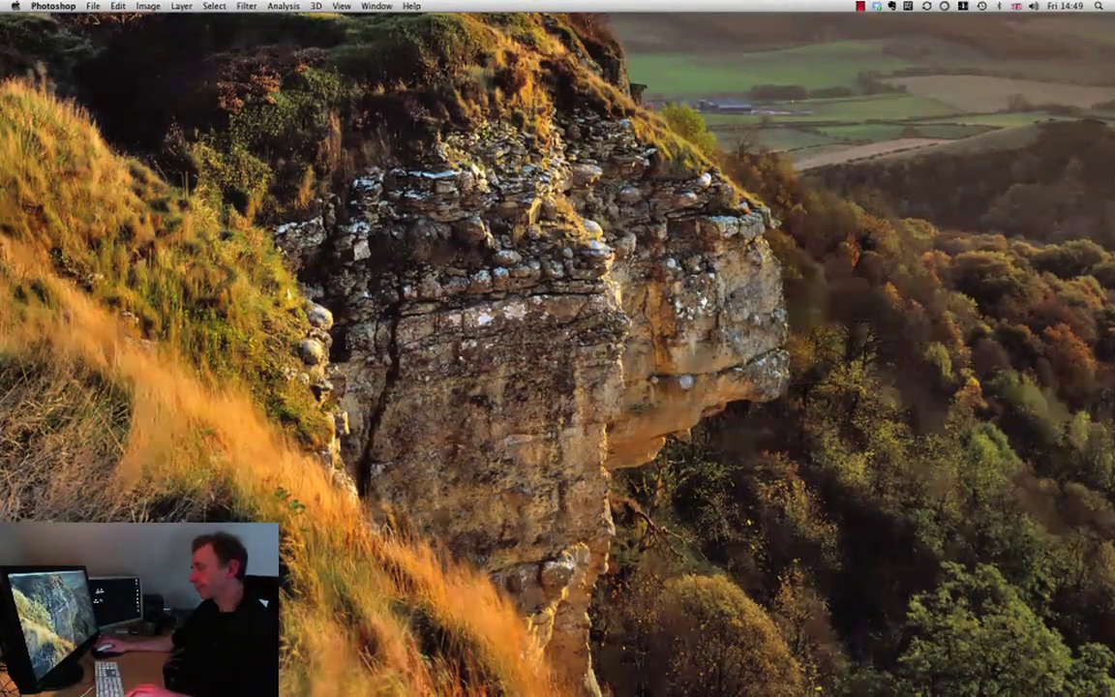
key(super+z)
key(super+0)
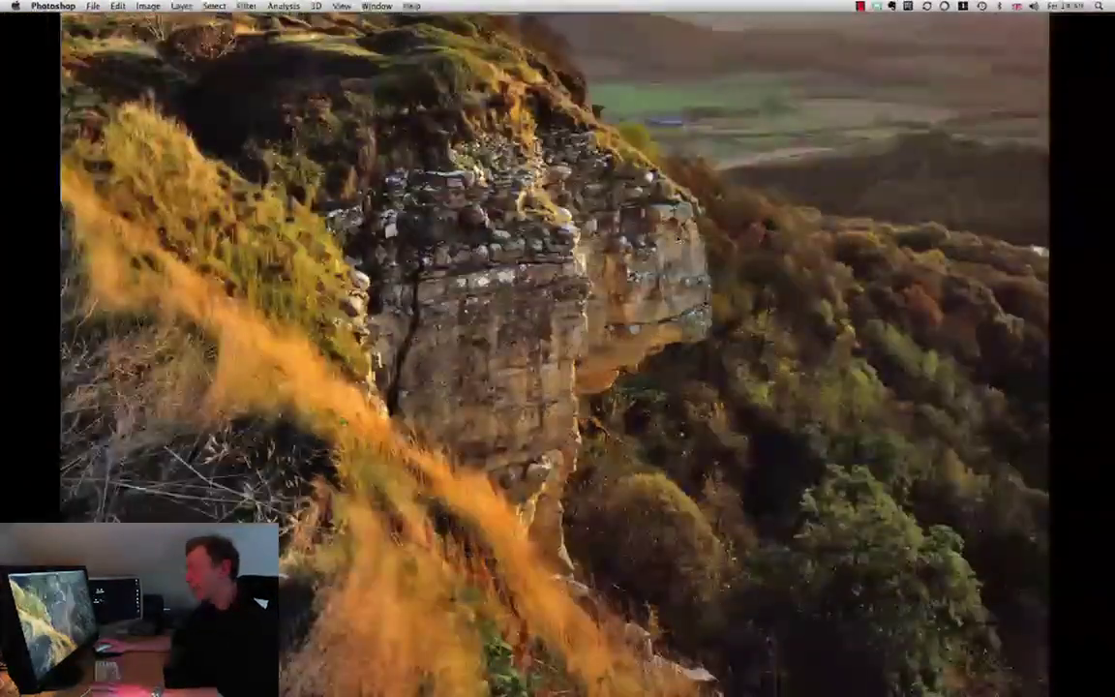
key(super+minus)
key(super+minus)
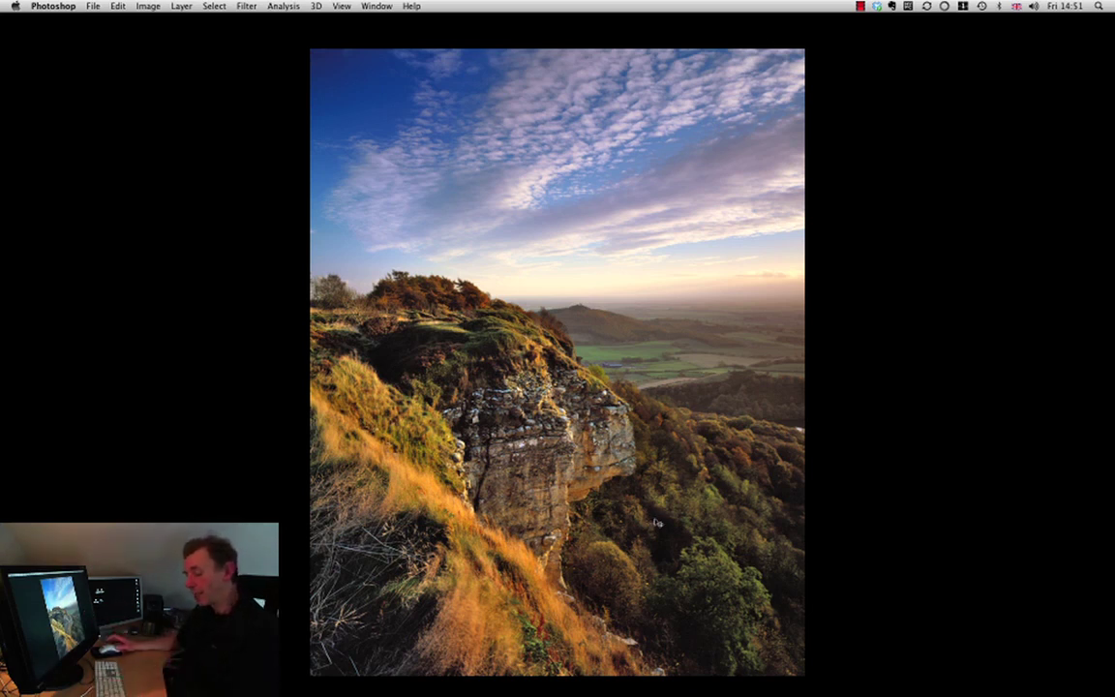
key(super+alt+0)
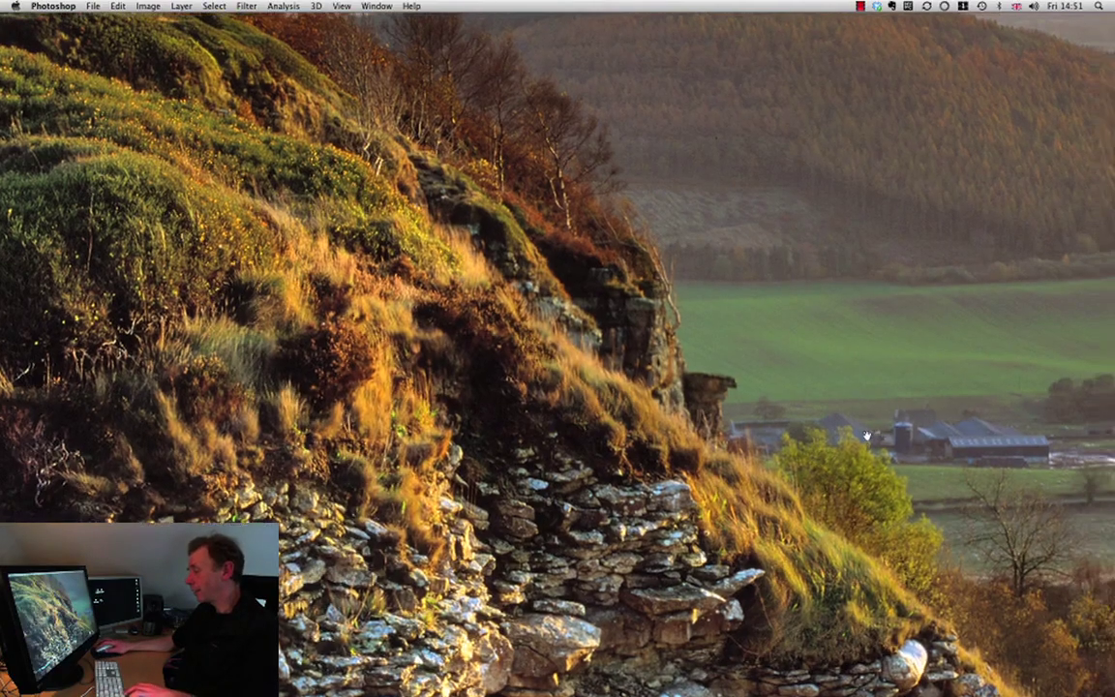
drag(867, 436, 736, 437)
drag(984, 456, 740, 184)
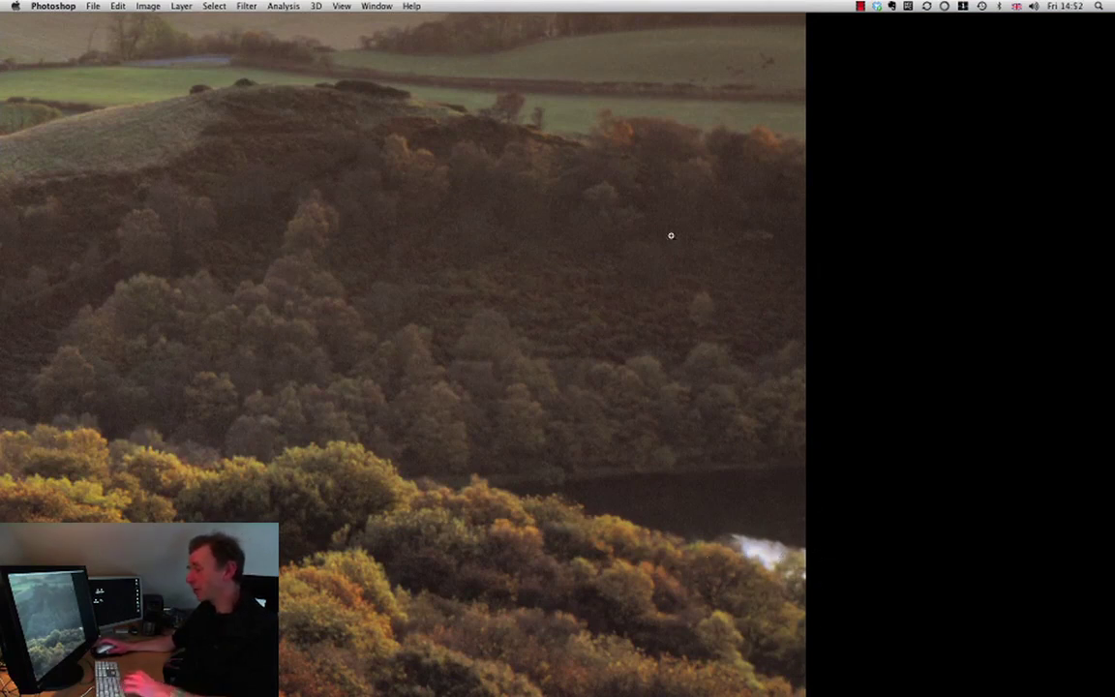
key(super+0)
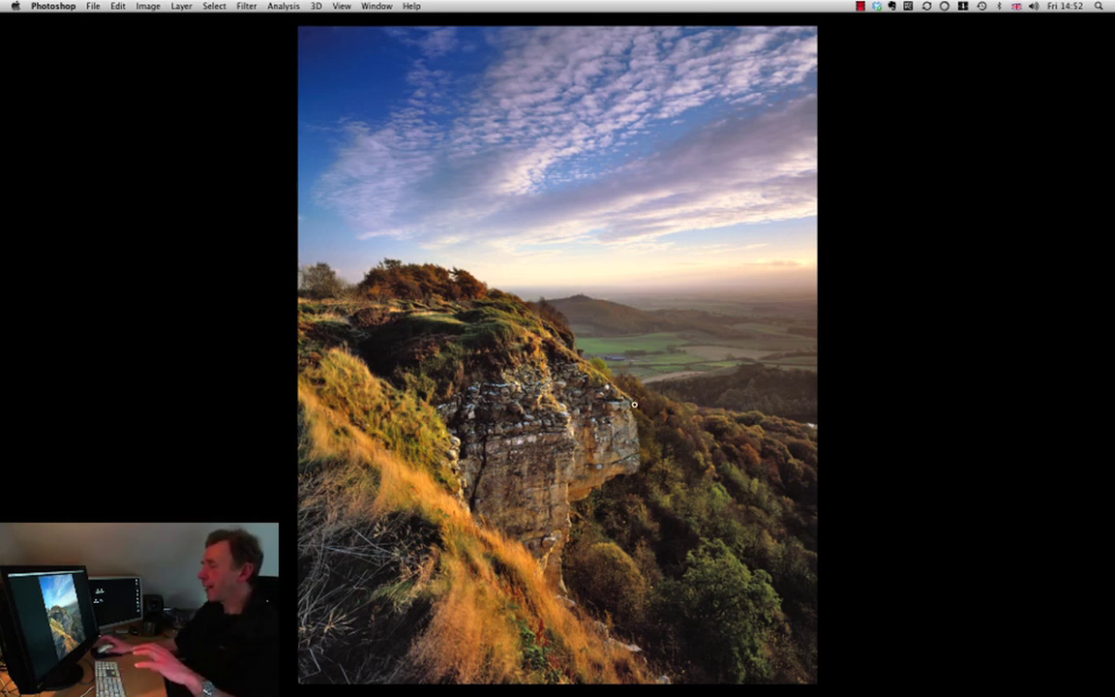
- Zoom in three steps on the cliff and fields, pan to show more cliff, then refit
click(609, 387)
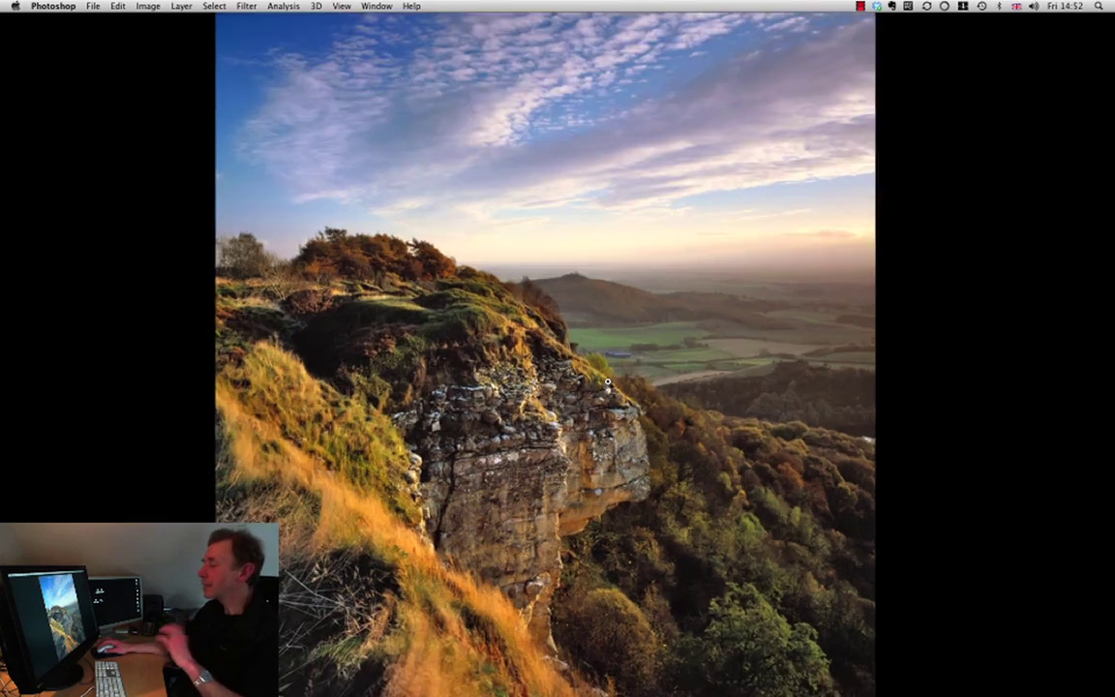
click(609, 384)
click(557, 442)
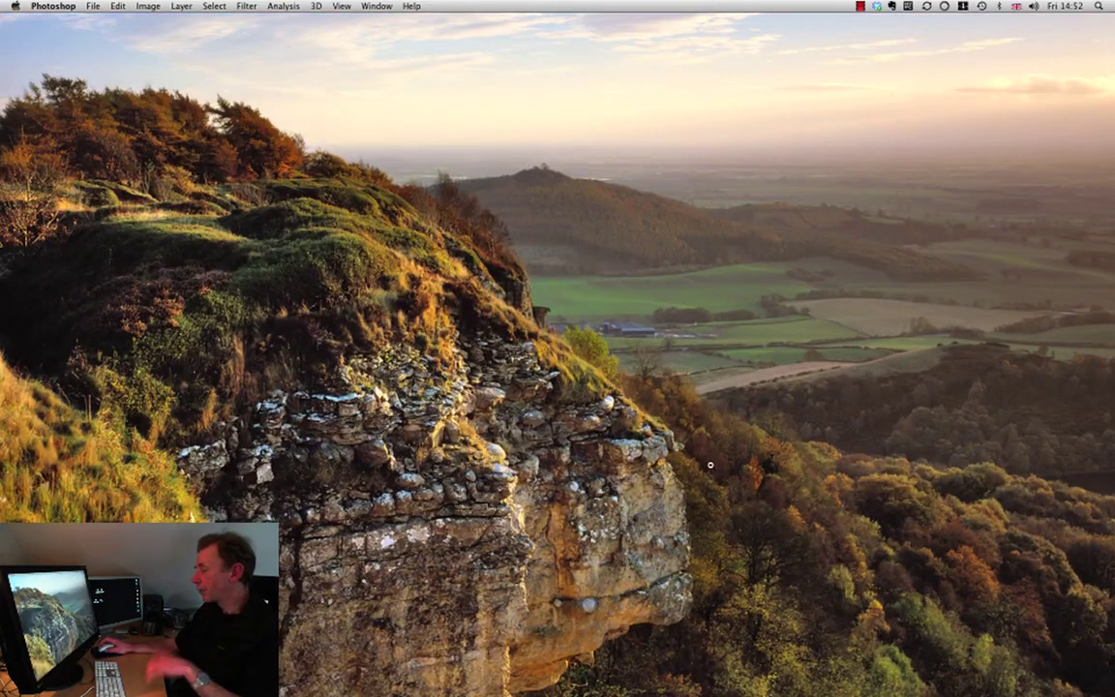
scroll(581, 436, right, 5)
scroll(581, 435, down, 4)
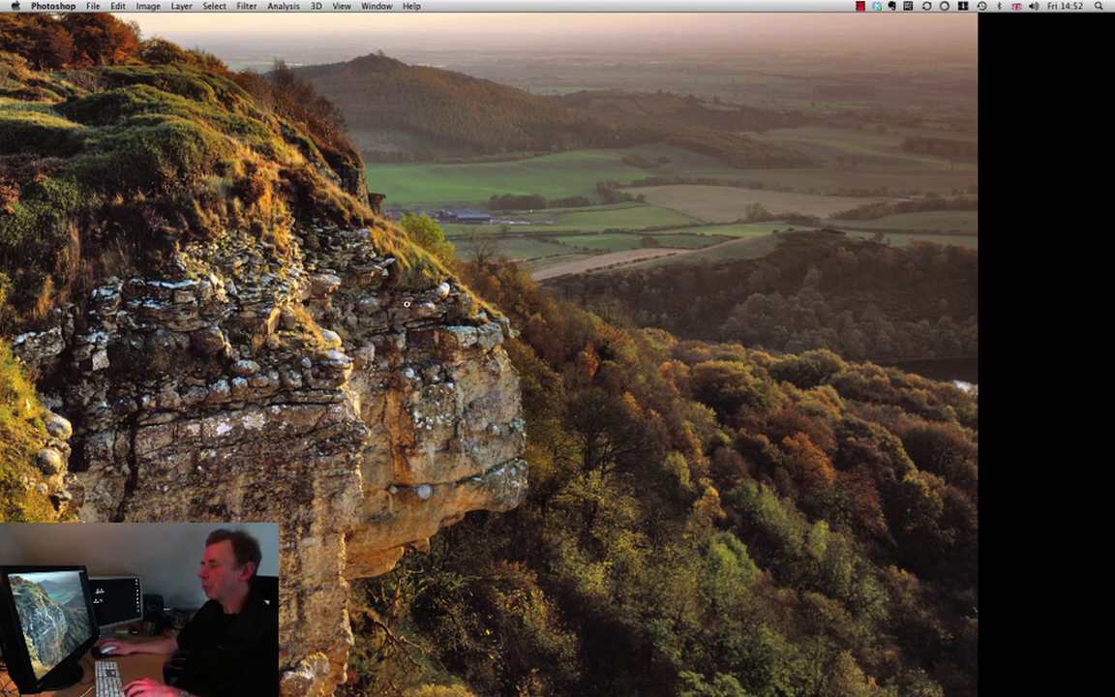
drag(421, 273, 623, 189)
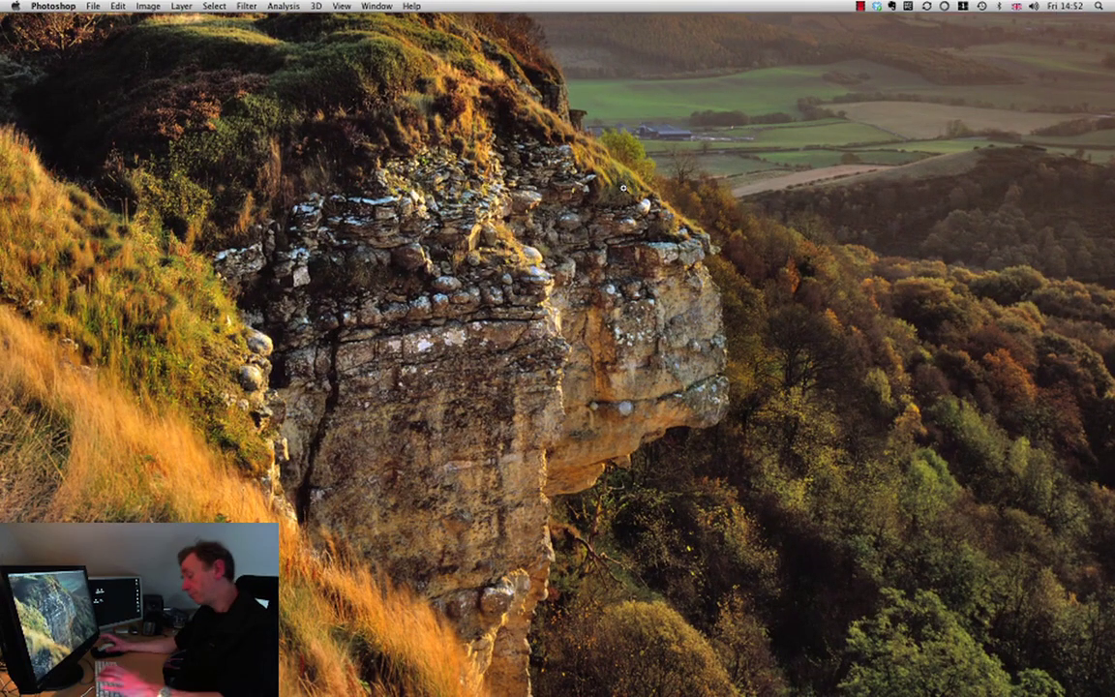
key(super+0)
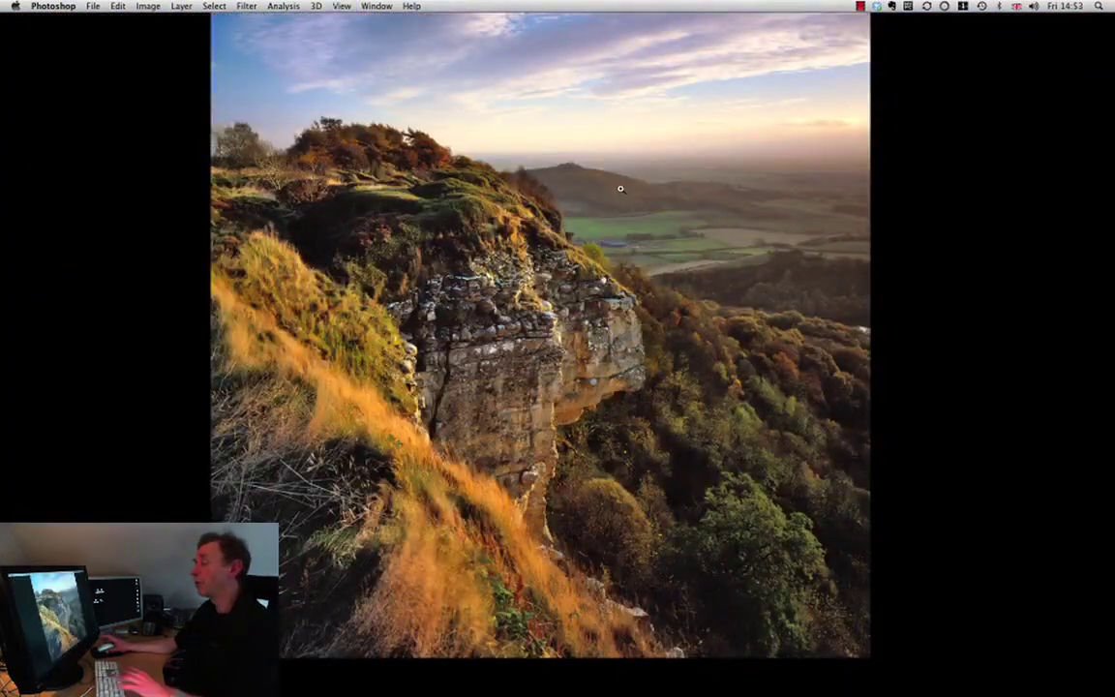
- Zoom out one level so the whole portrait photo and its sky fit on screen
key(super+minus)
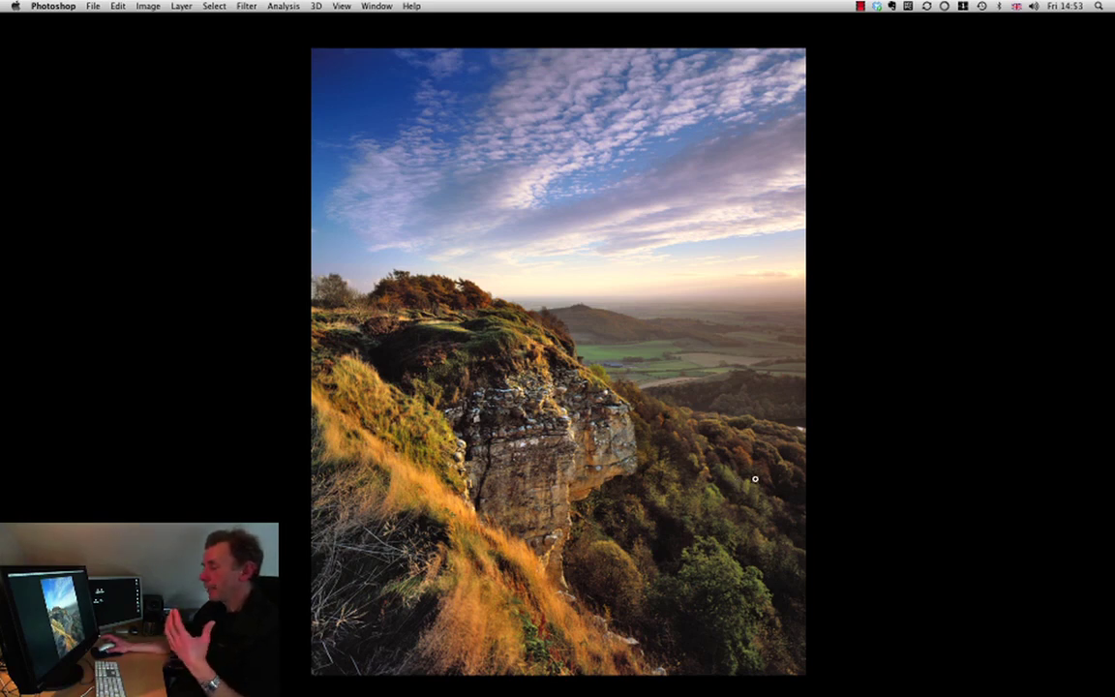
- Zoom in two levels on the cliff, wooded slope and patchwork fields
key(super+equal)
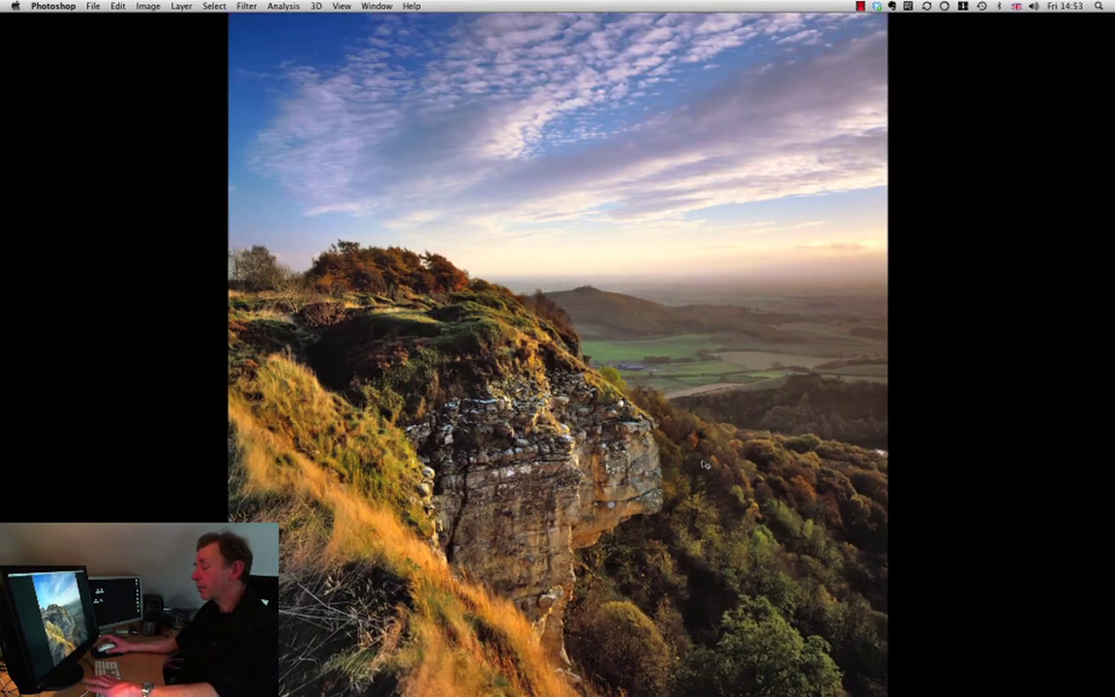
key(super+equal)
key(super+equal)
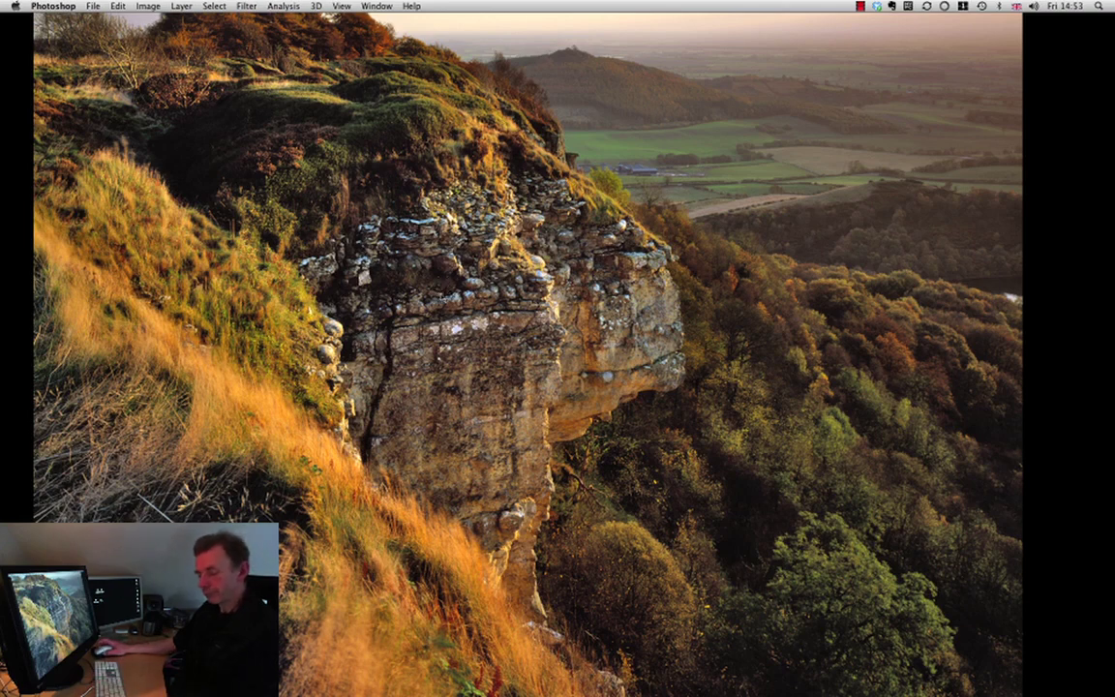
- Zoom in close on the layered rock face, scroll over it, then fit the photo on screen
key(super+plus)
key(super+plus)
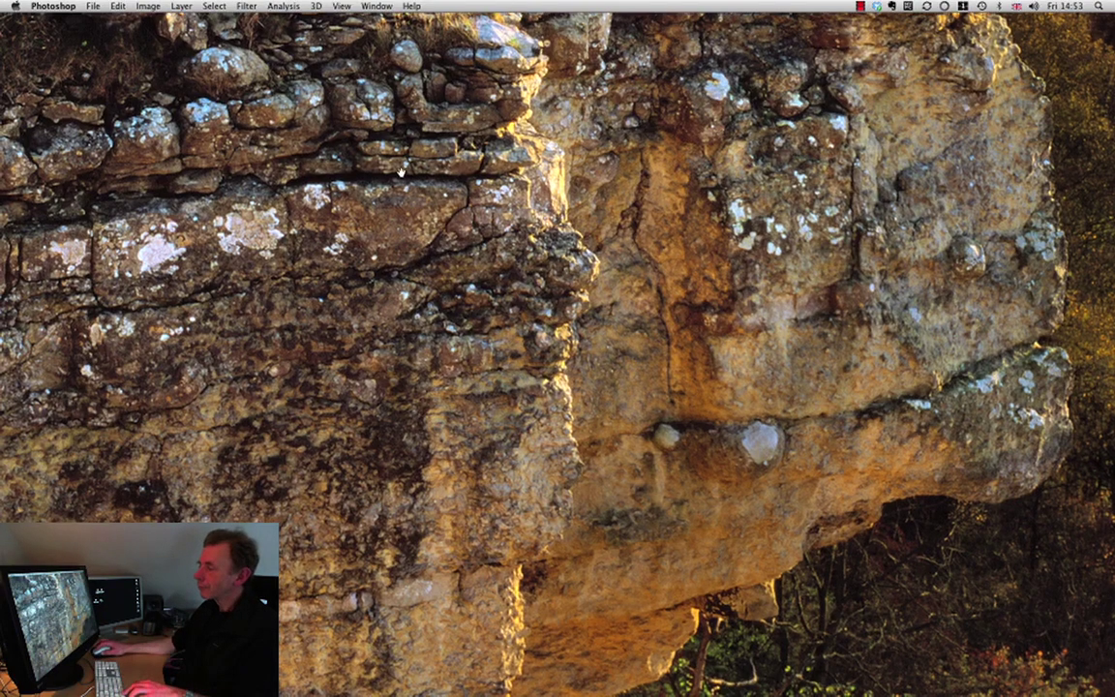
scroll(537, 250, up, 5)
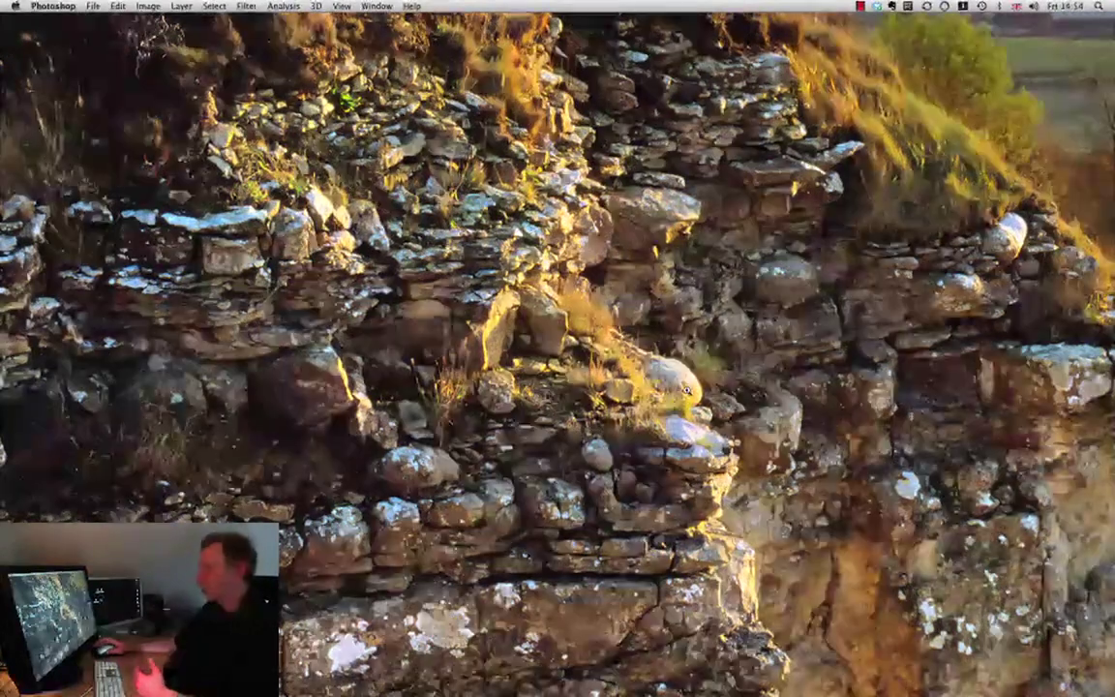
key(super+0)
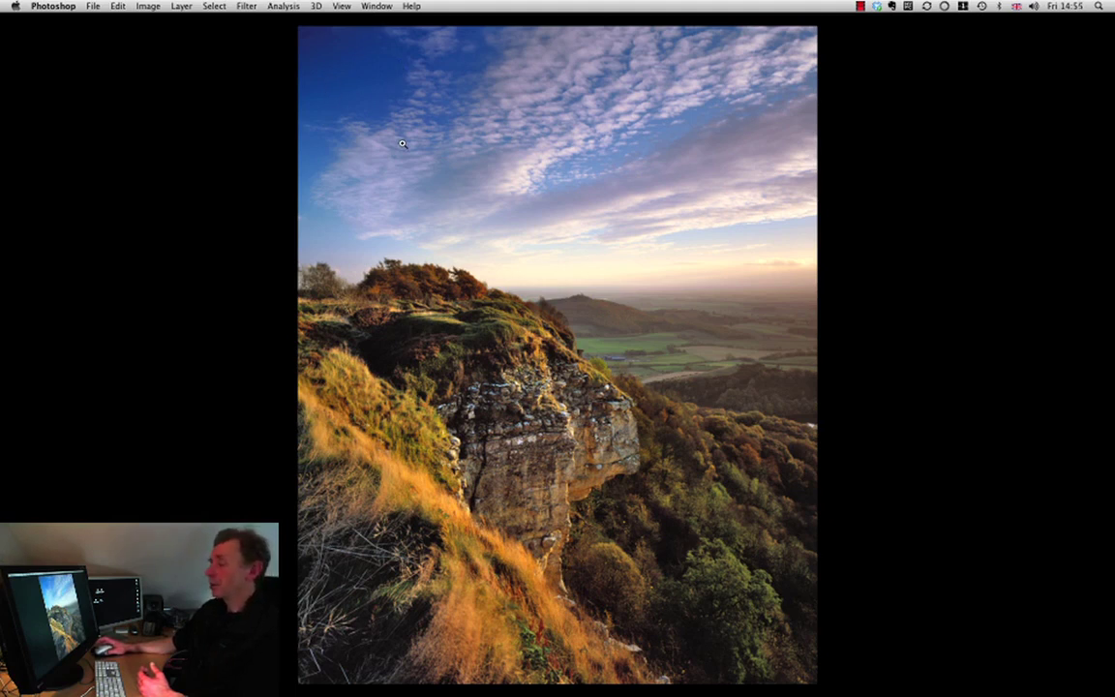
alt+click(563, 216)
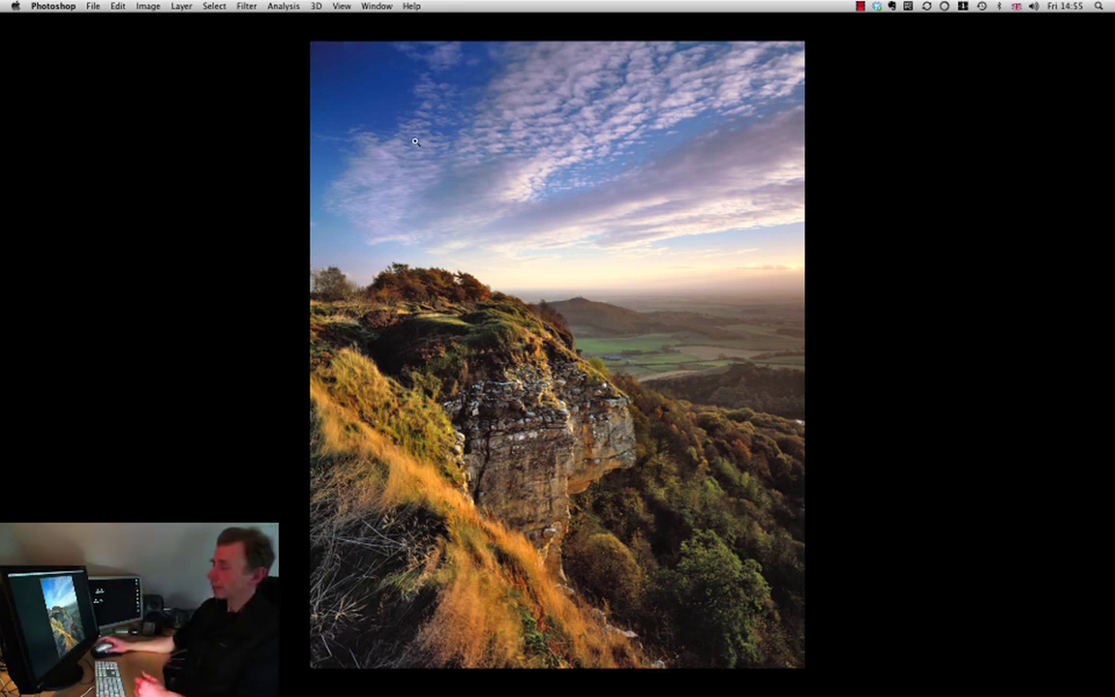
- Crop the tall cliff photo to a near-square from mid-sky to the bottom-right corner
key(Tab)
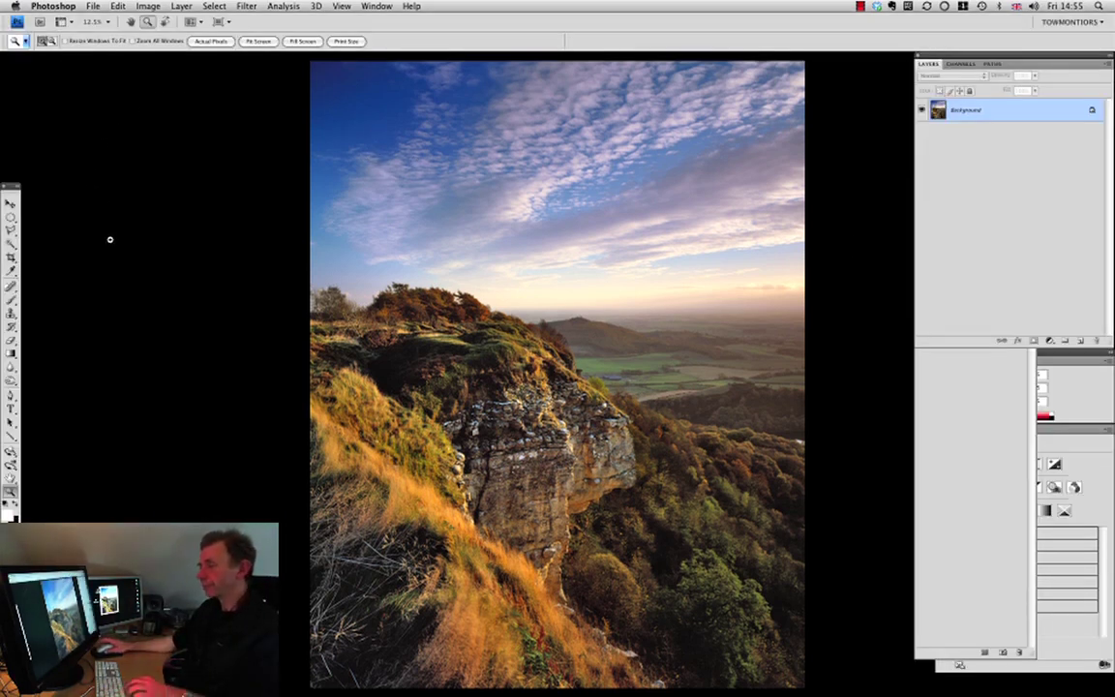
click(11, 257)
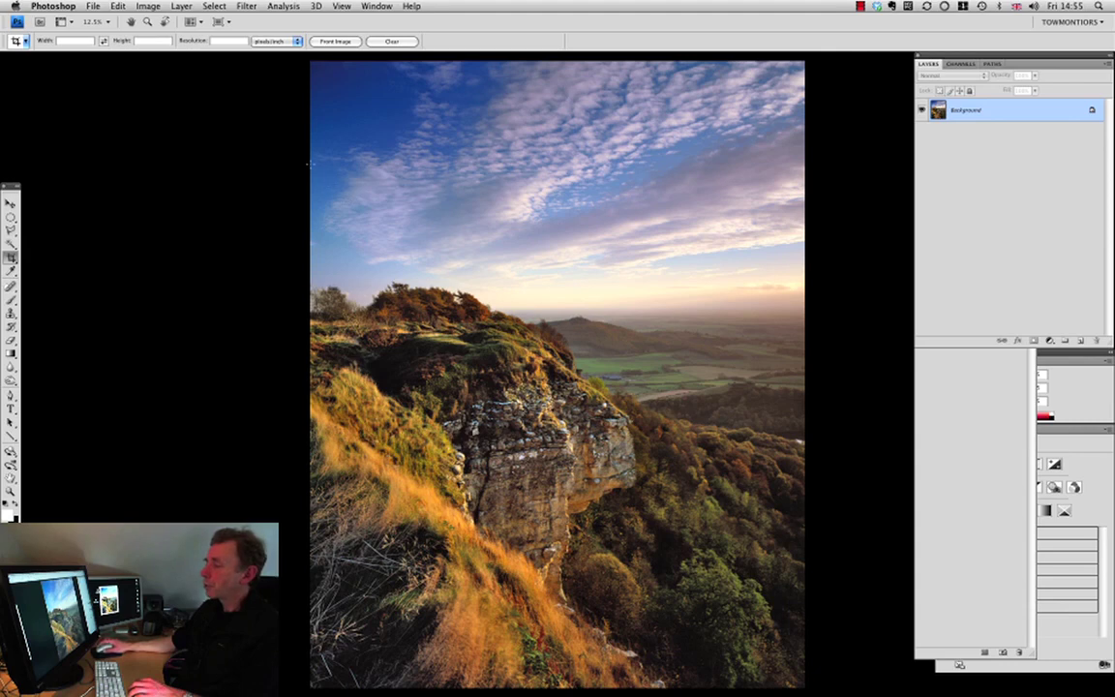
drag(481, 301, 804, 682)
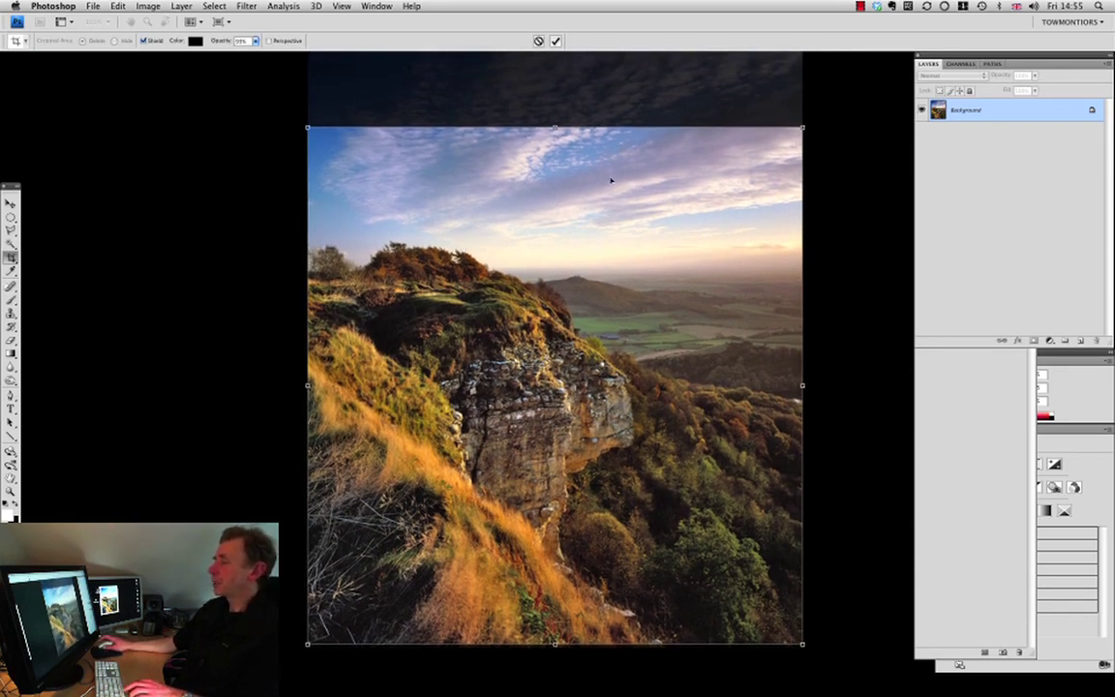
key(Return)
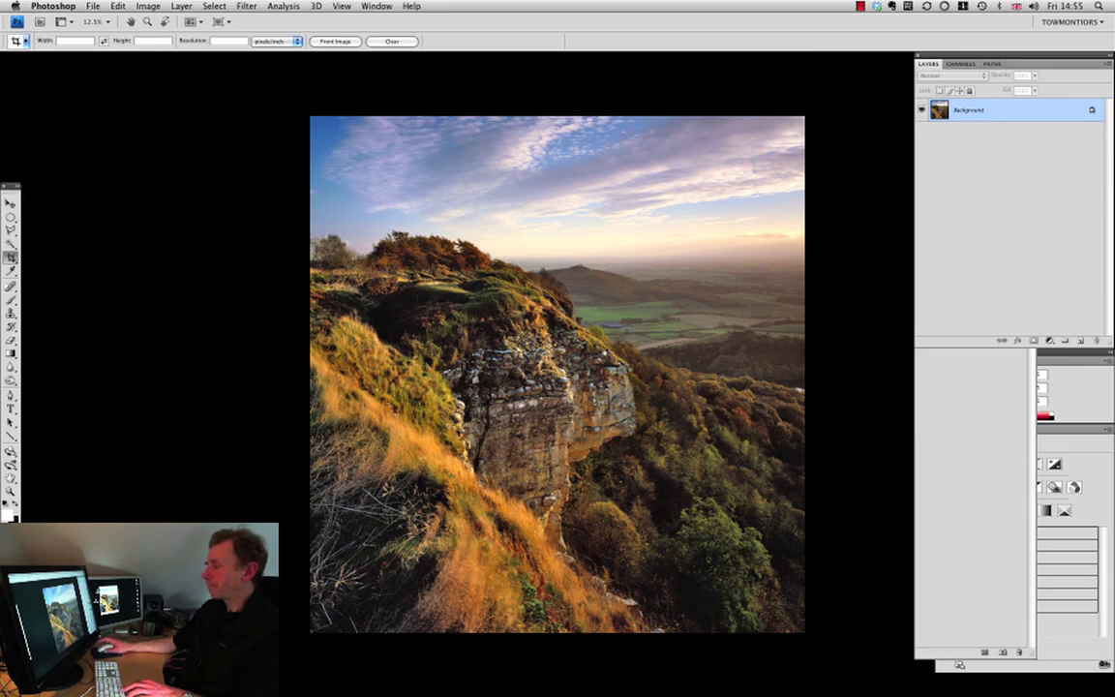
- Lasso-select the sky above the horizon and add a Curves adjustment layer for it
click(11, 231)
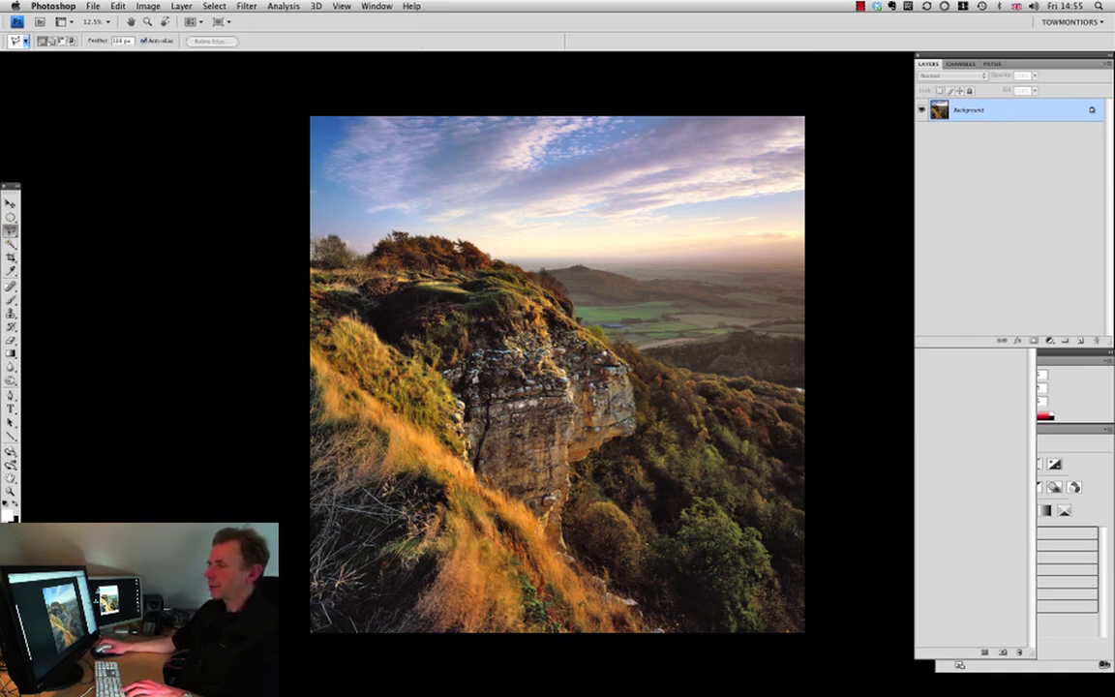
mouse_move(300, 102)
mouse_down()
mouse_move(296, 223)
mouse_move(510, 206)
mouse_move(480, 227)
mouse_move(679, 261)
mouse_move(873, 250)
mouse_move(845, 73)
mouse_up()
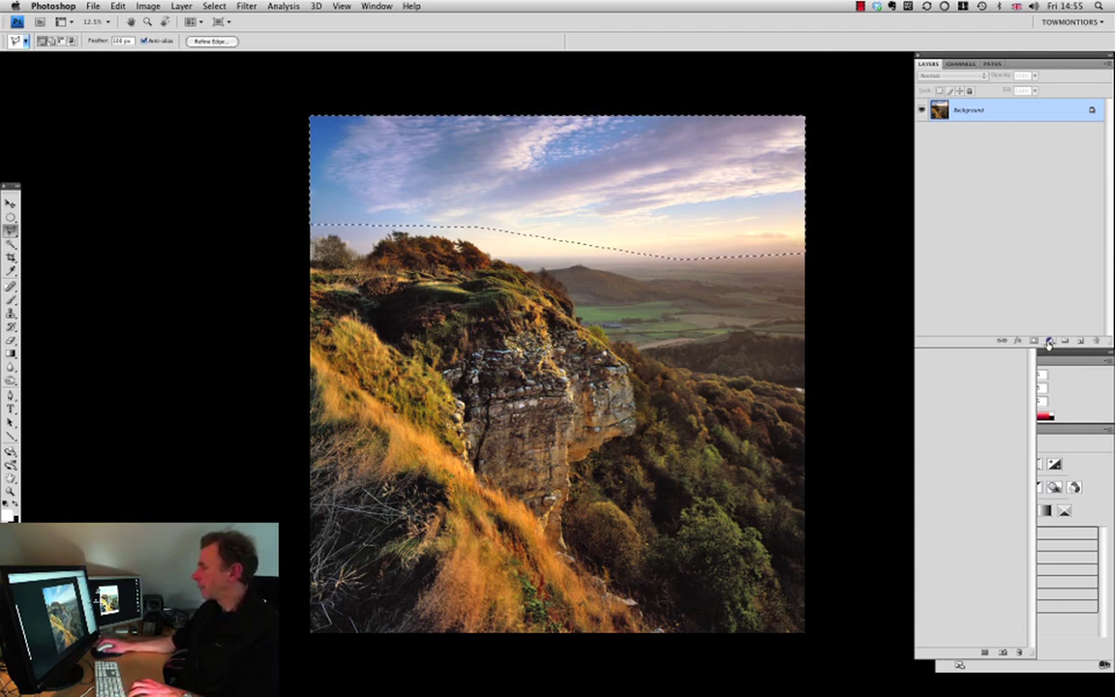
click(1050, 343)
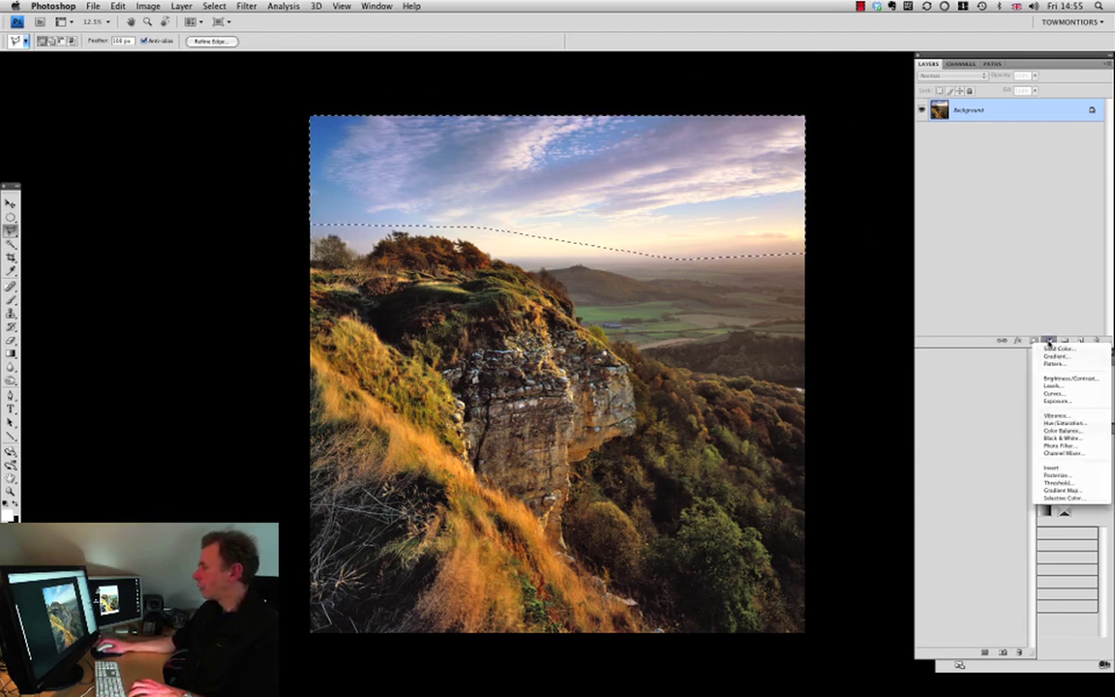
click(1055, 393)
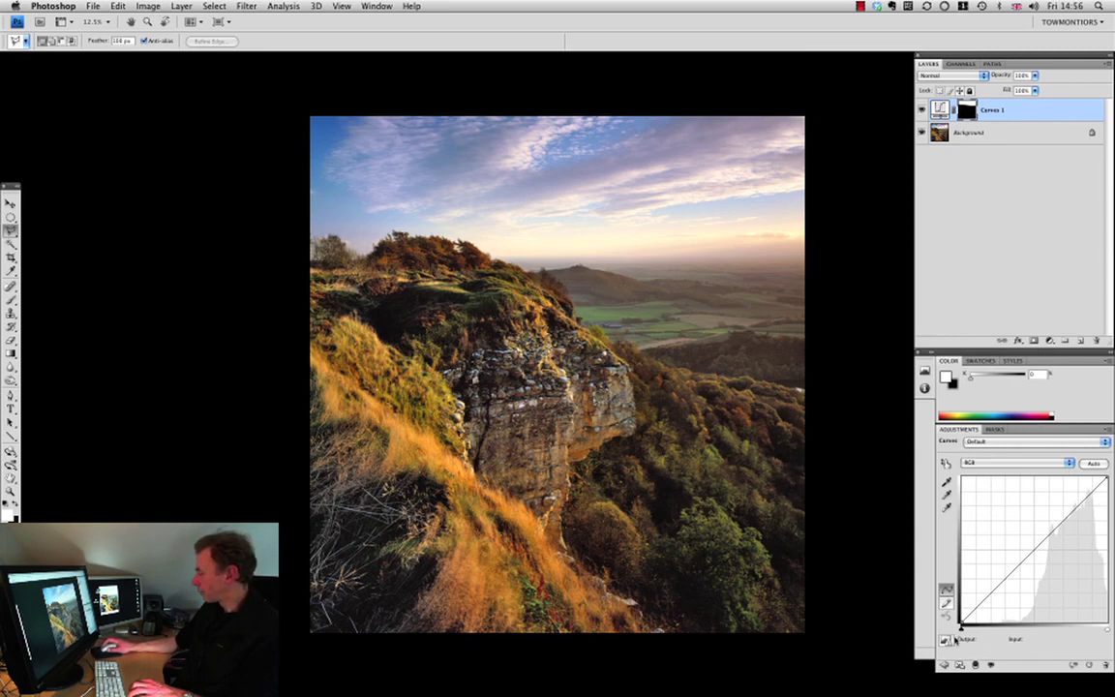
- Move the curve's black point right and white point down, and set Luminosity blend mode
drag(962, 628, 999, 631)
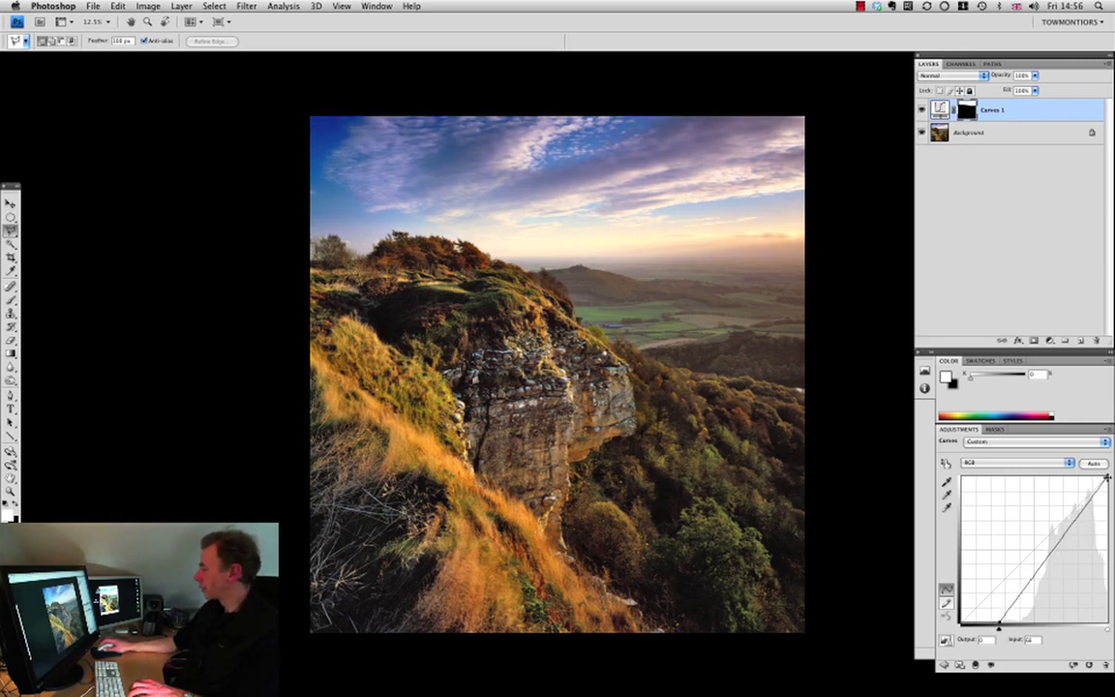
drag(1108, 477, 1109, 489)
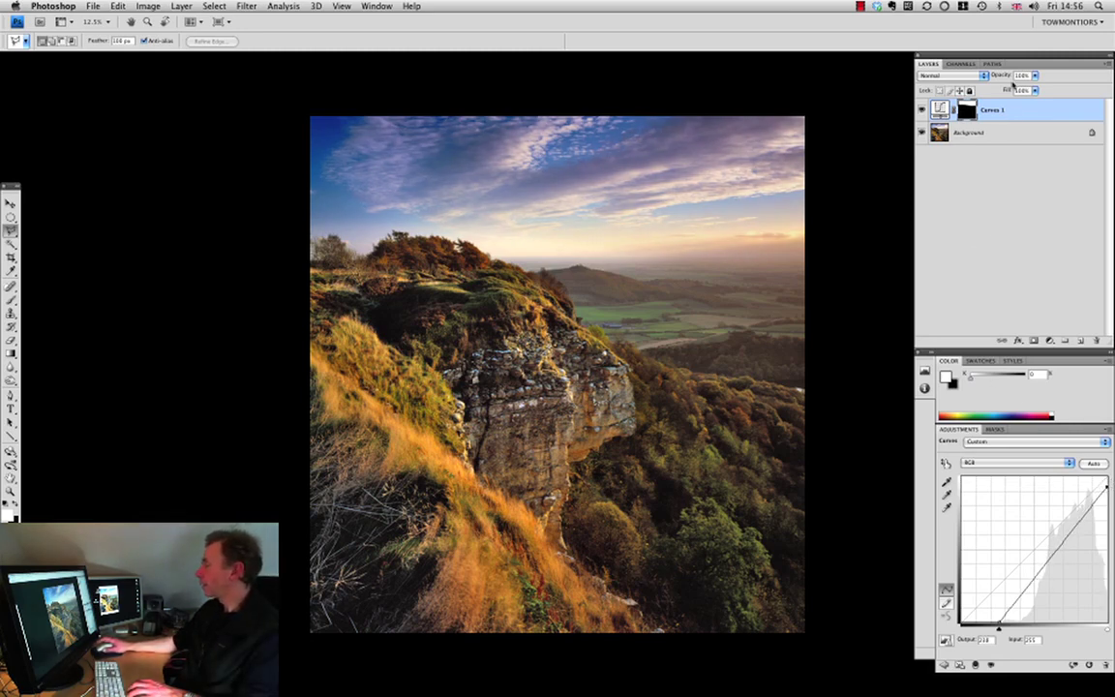
click(958, 74)
click(950, 291)
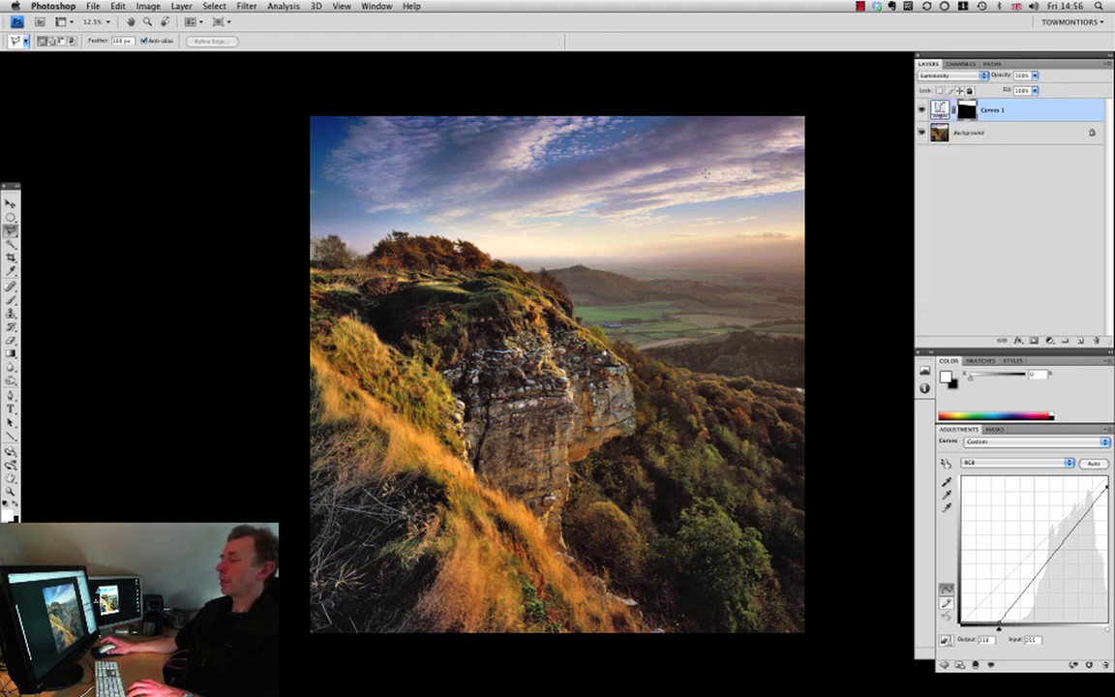
key(Tab)
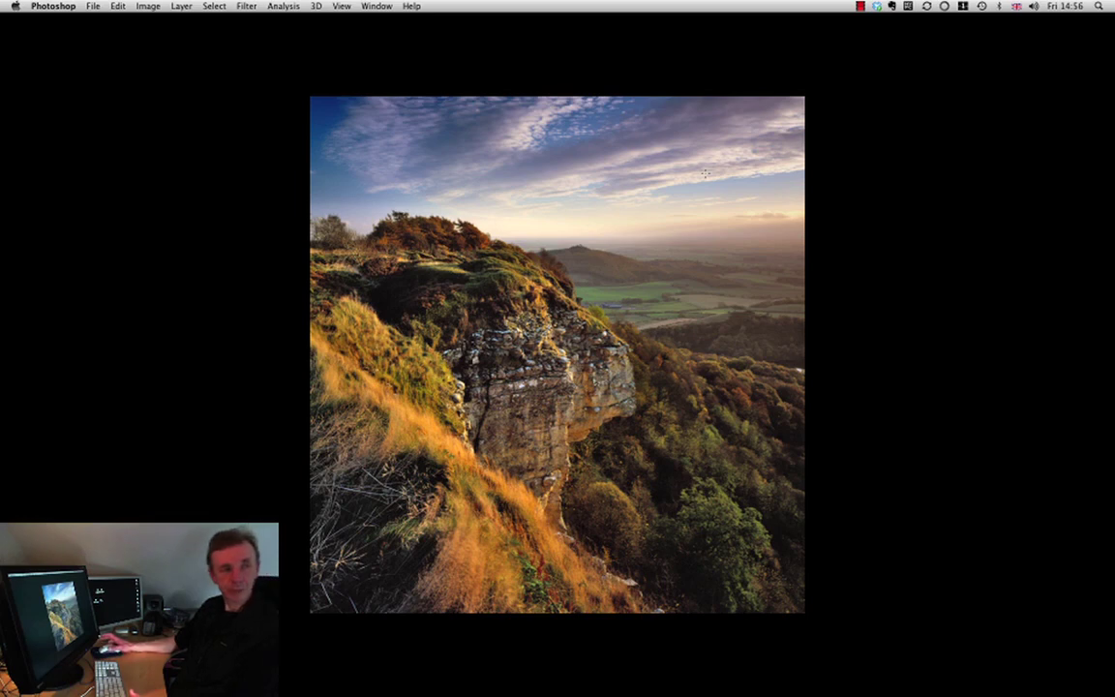
- Enlarge the darkened-sky photo, return to the smaller view, and restore the panels
key(super+0)
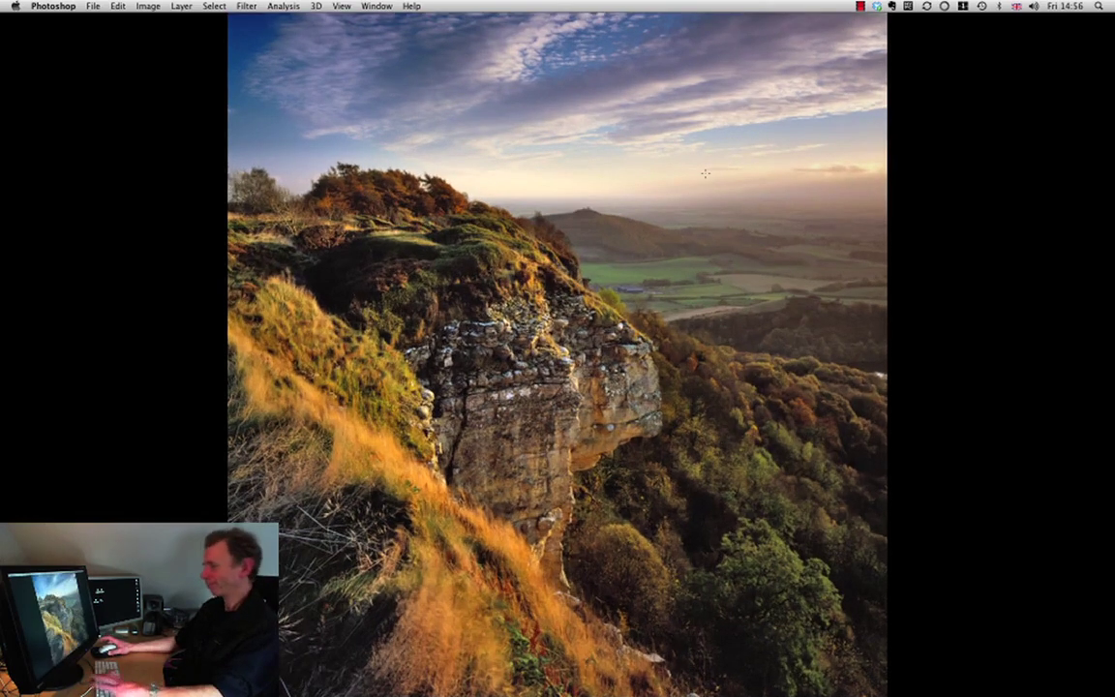
key(super+minus)
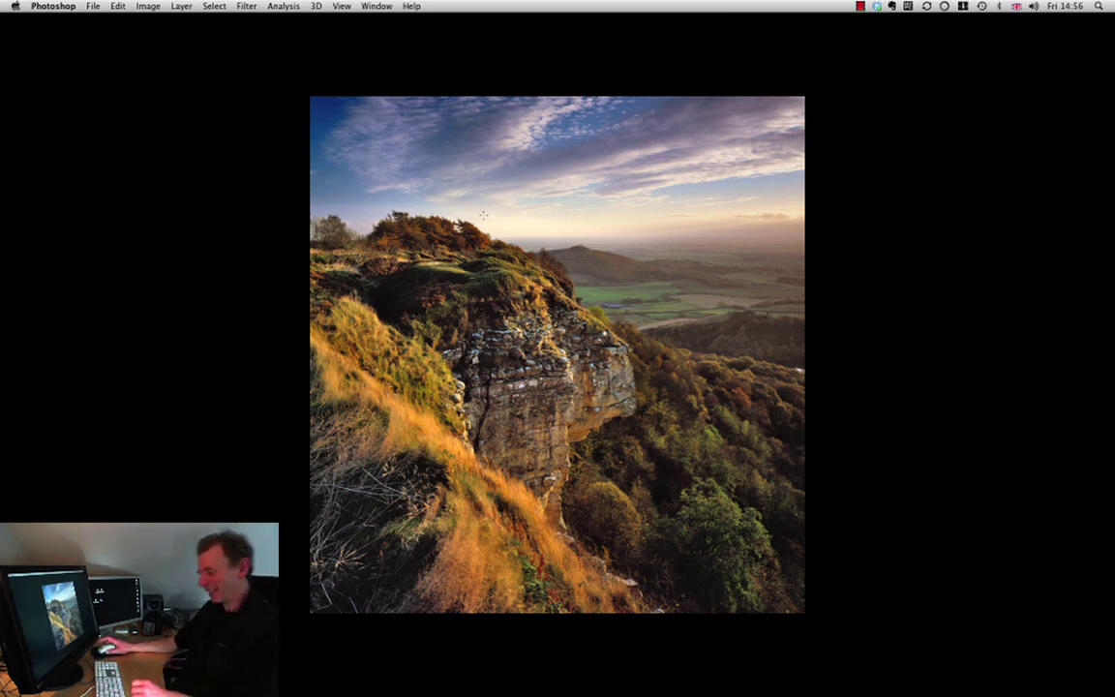
key(Tab)
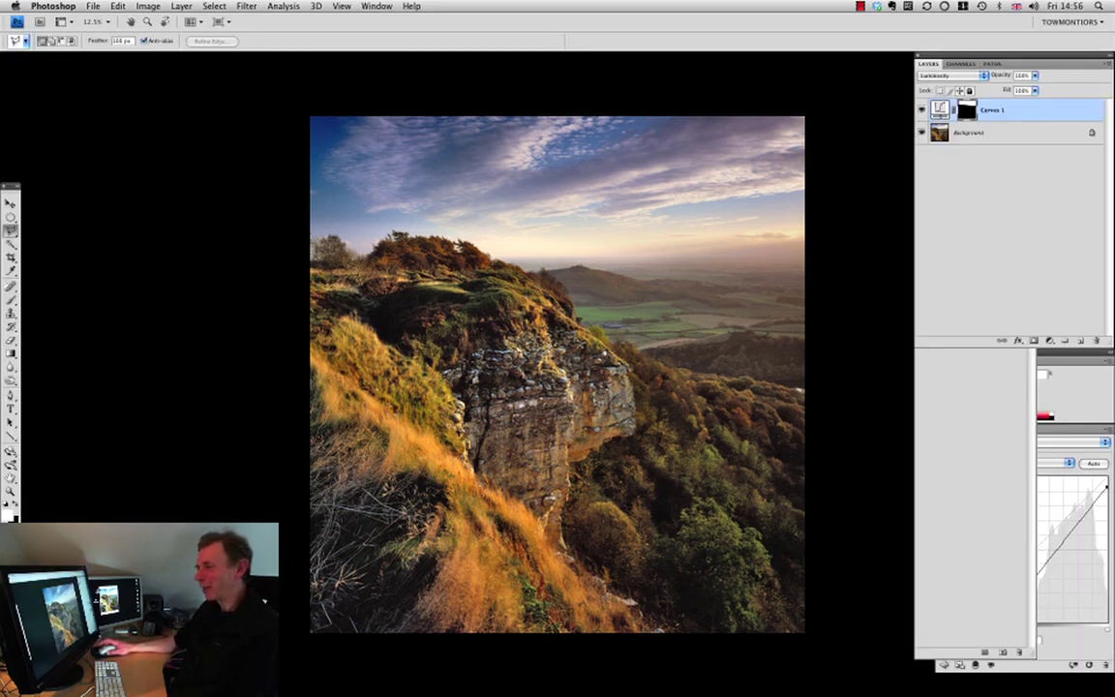
- Crop to a landscape frame starting just above the horizon, removing the sky
key(c)
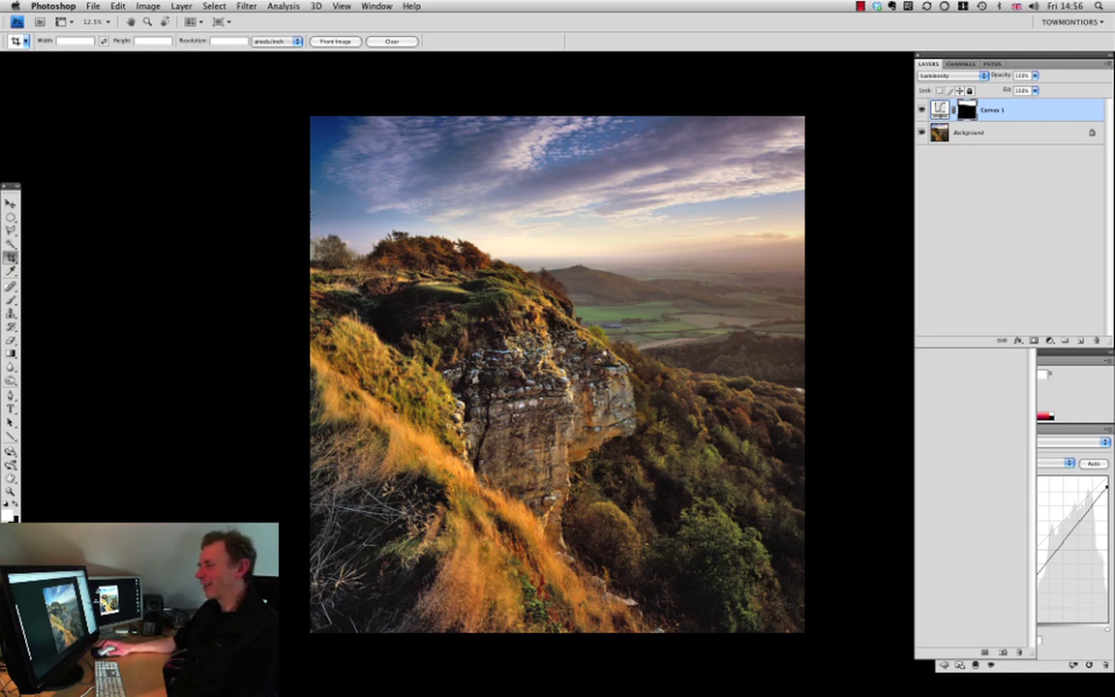
drag(813, 216, 295, 639)
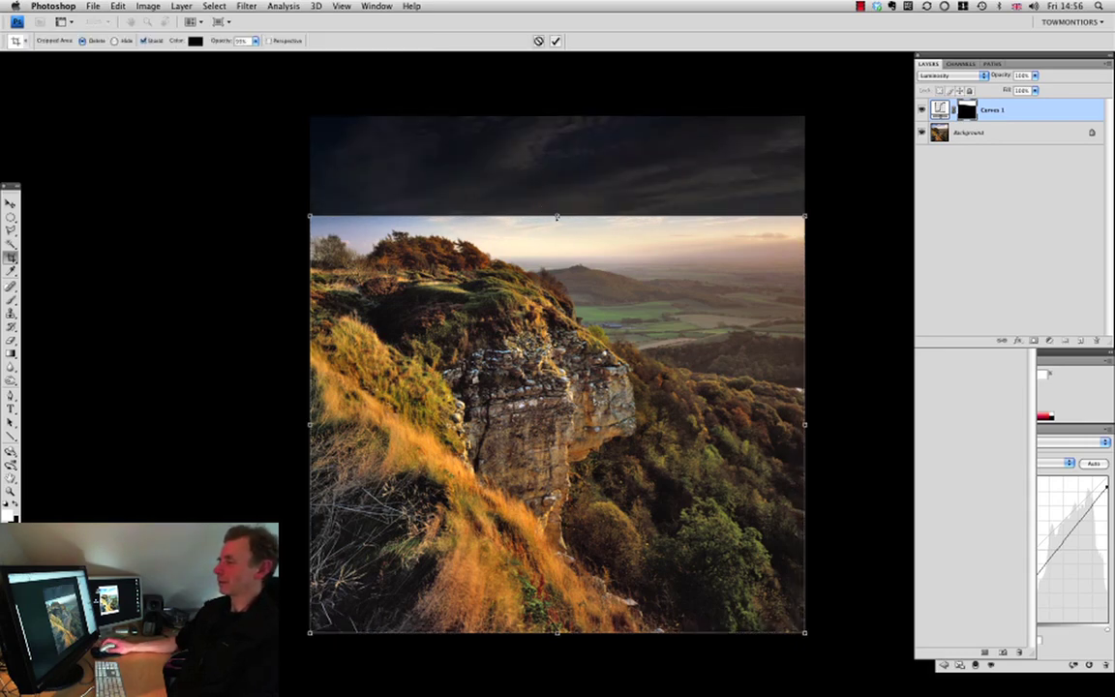
drag(558, 215, 557, 223)
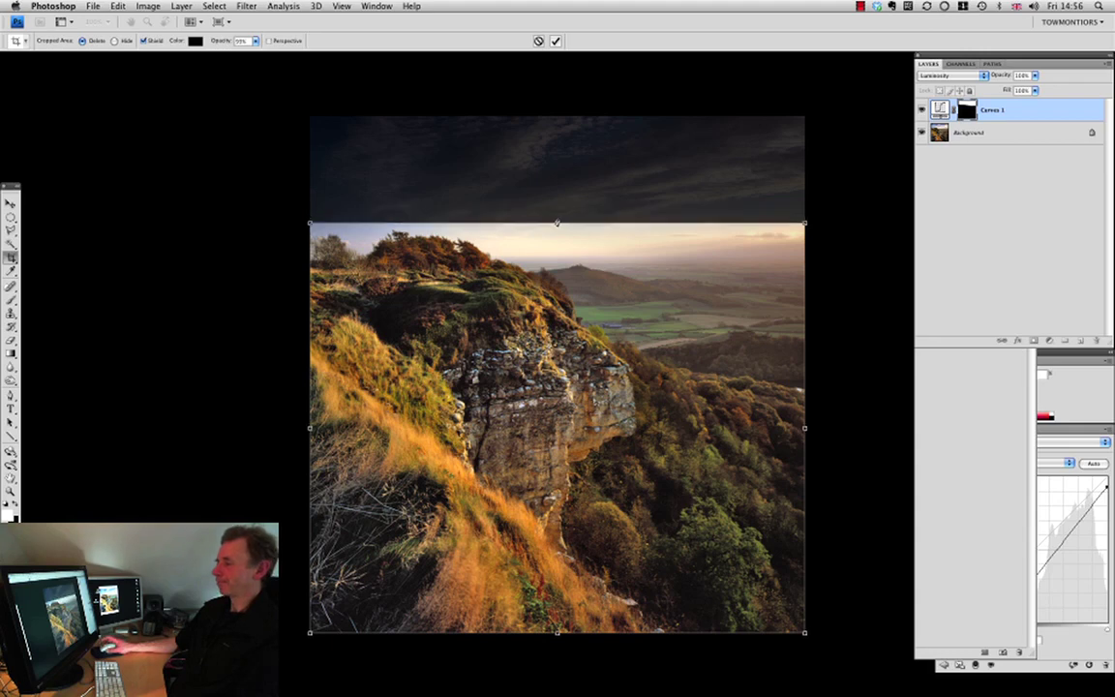
key(Return)
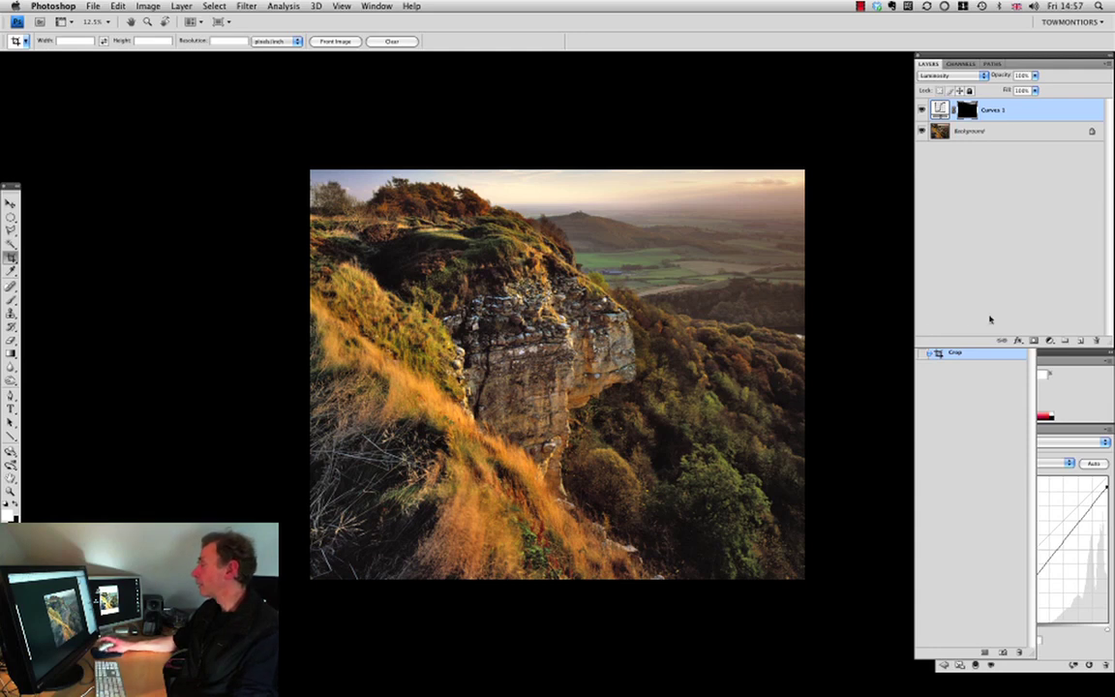
- Show the History panel and step back to the uncropped version with sky
click(380, 8)
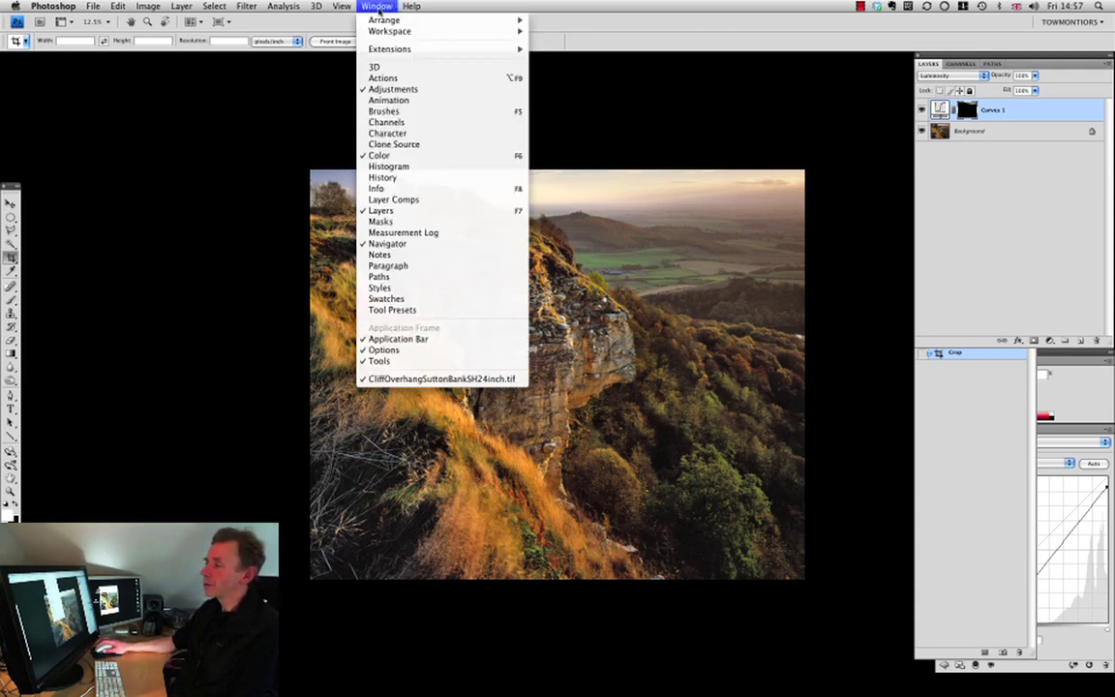
click(384, 179)
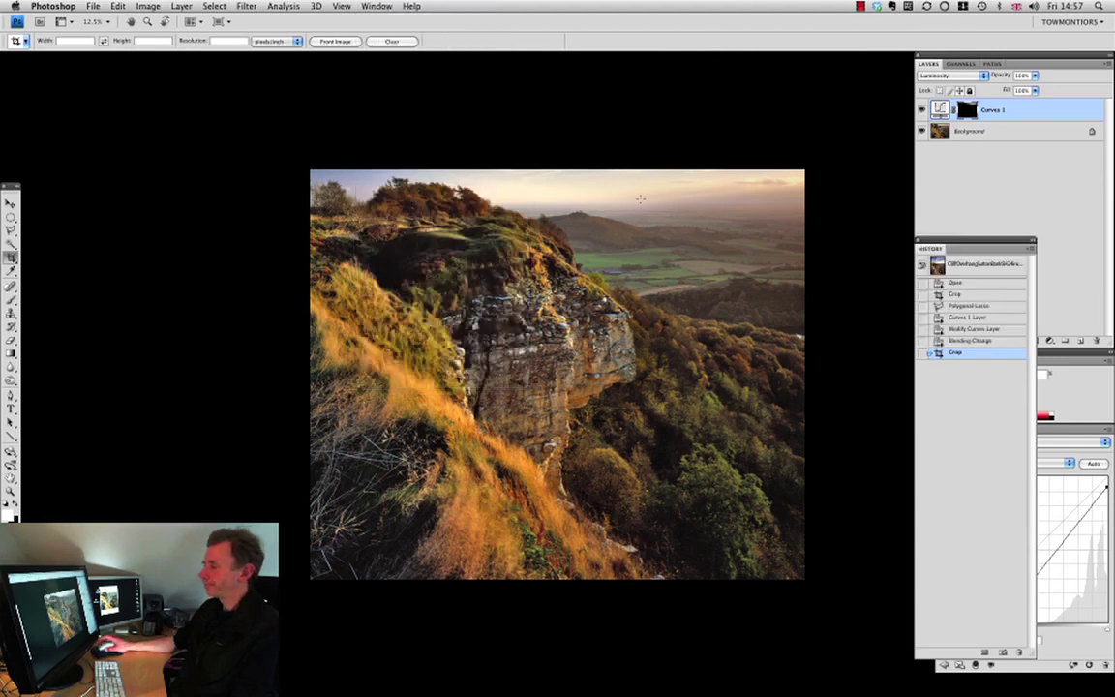
click(971, 342)
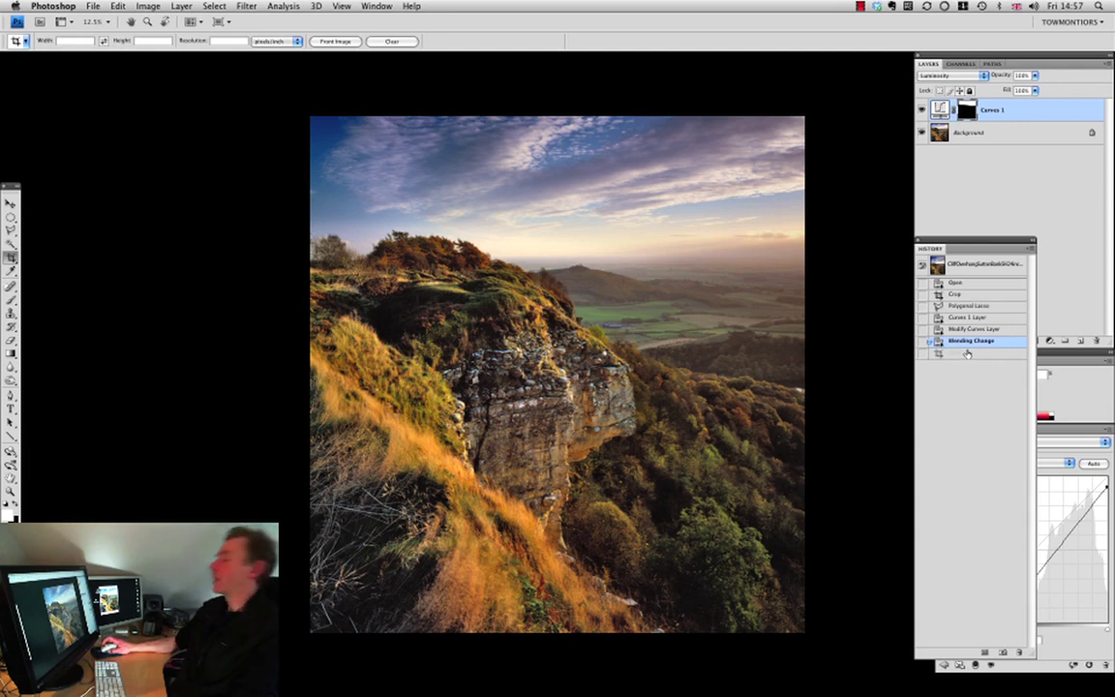
- Restore the no-sky crop, then apply a tighter crop trimming the photo's right edge
click(969, 354)
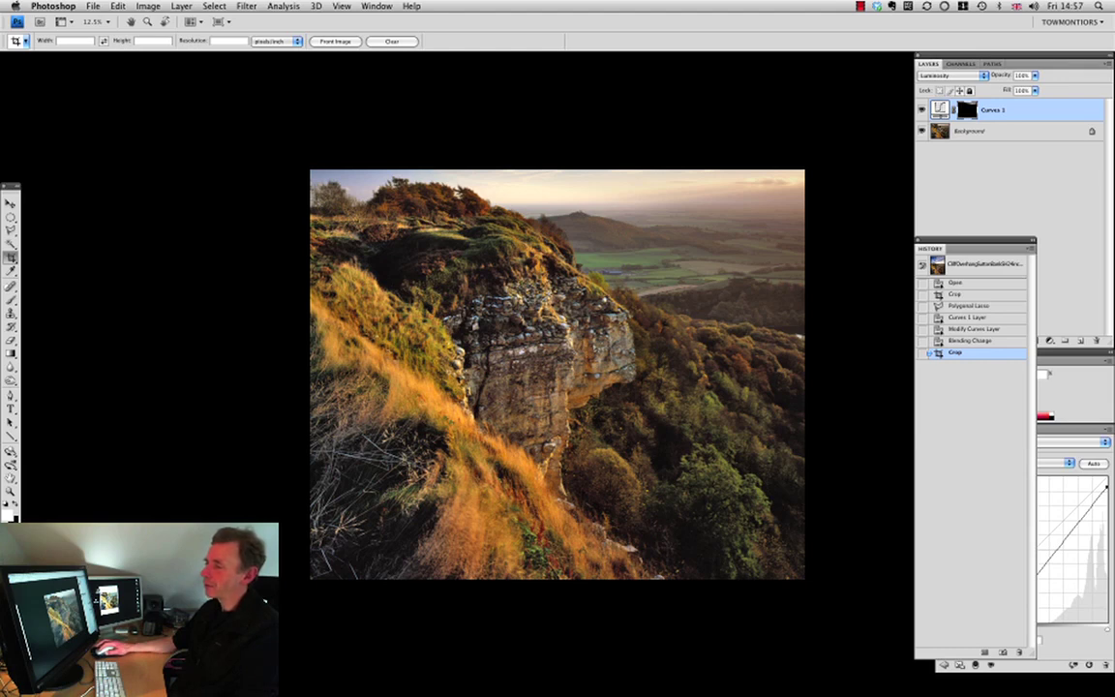
drag(604, 254, 791, 580)
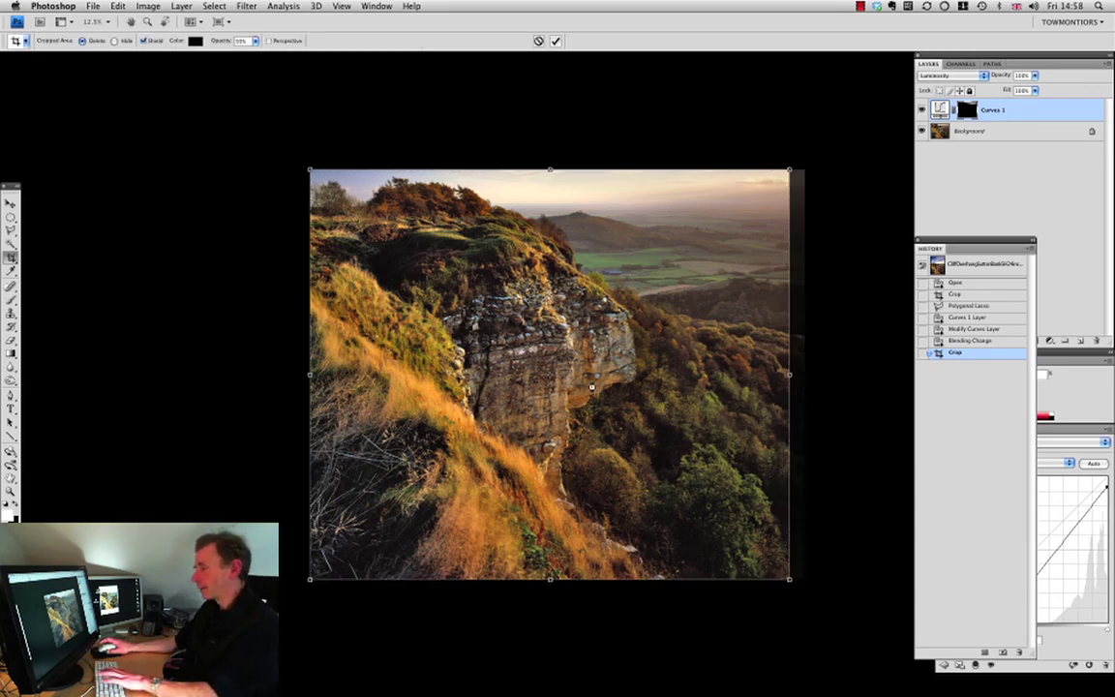
key(Return)
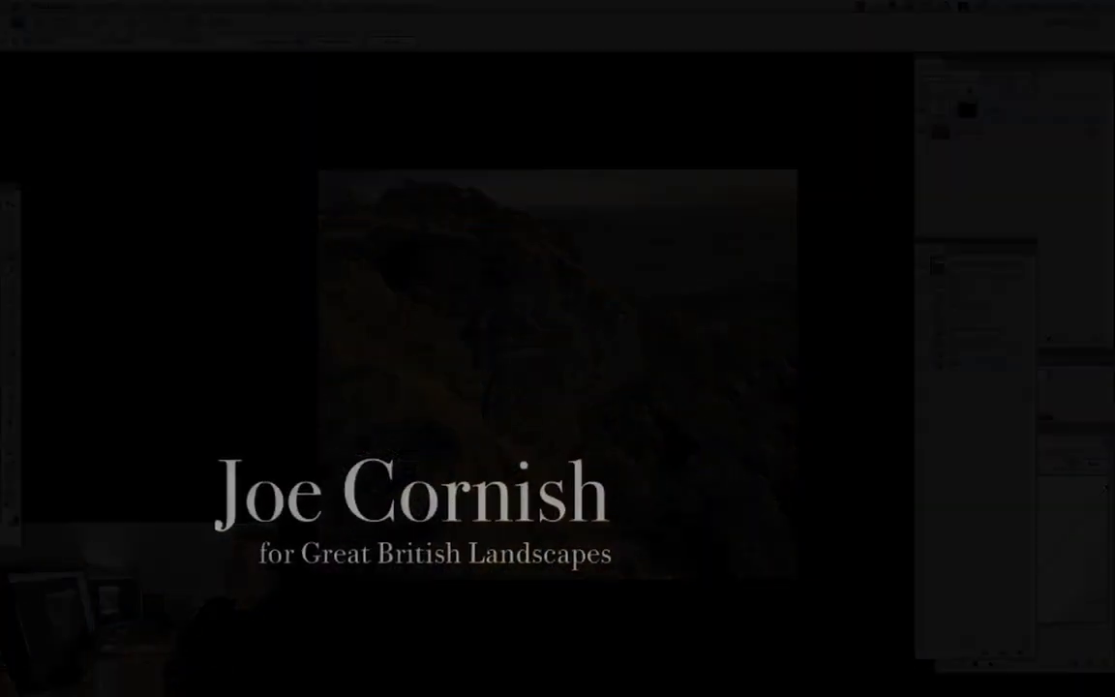